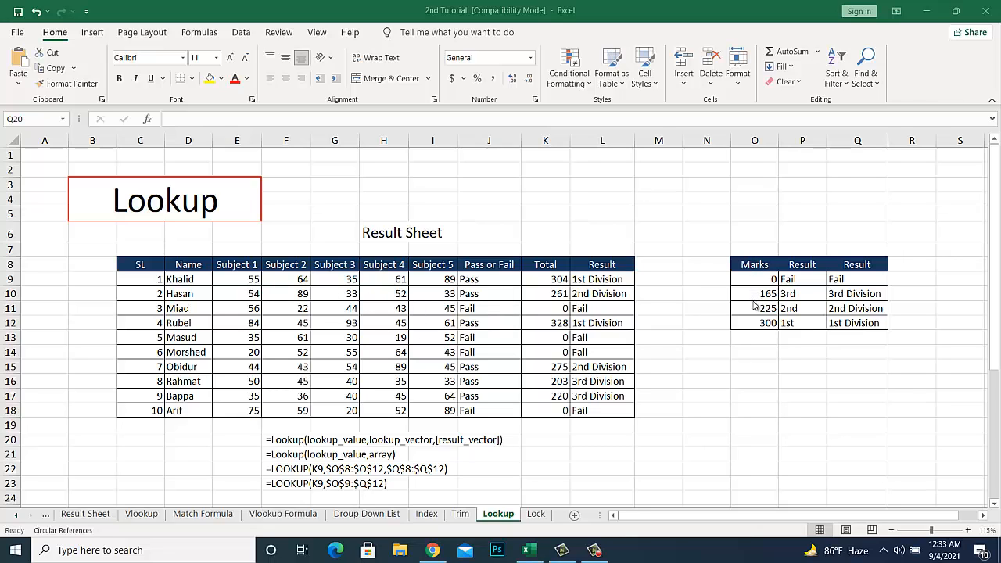
Step: Examine the marks thresholds and their matching results in the grading table O8:Q12
{"action": "left_click", "coordinate": [801, 239]}
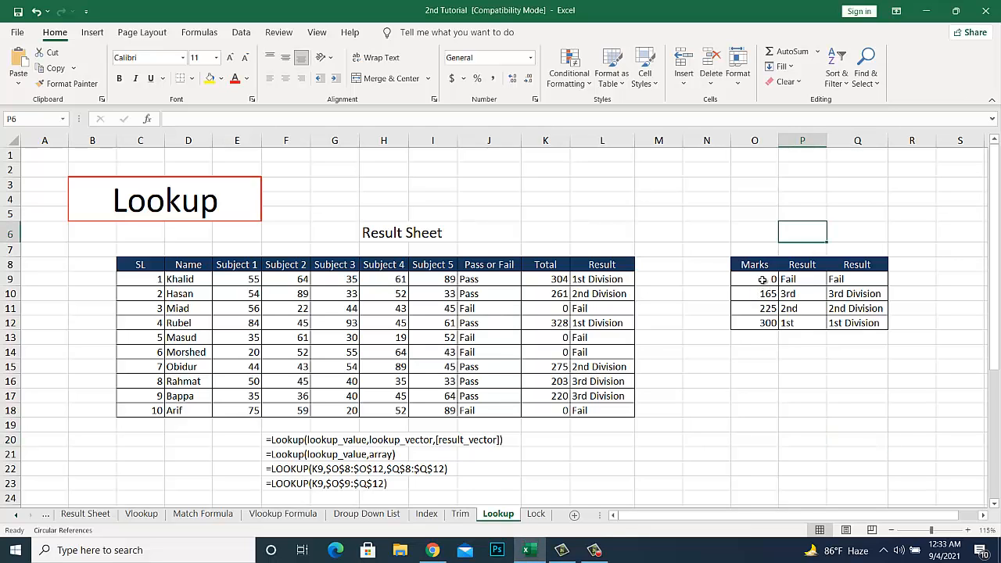
{"action": "left_click", "coordinate": [763, 279]}
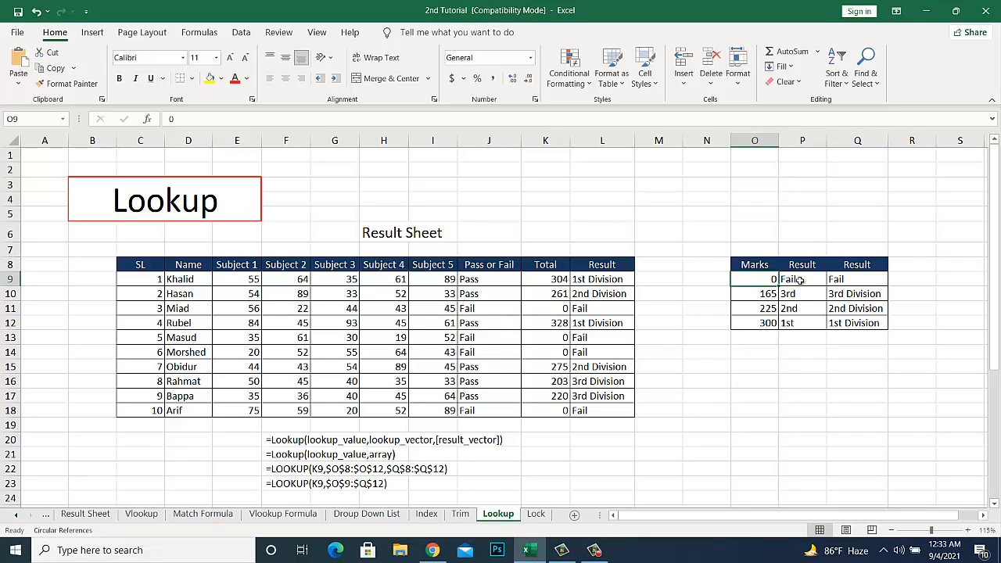
{"action": "double_click", "coordinate": [799, 281]}
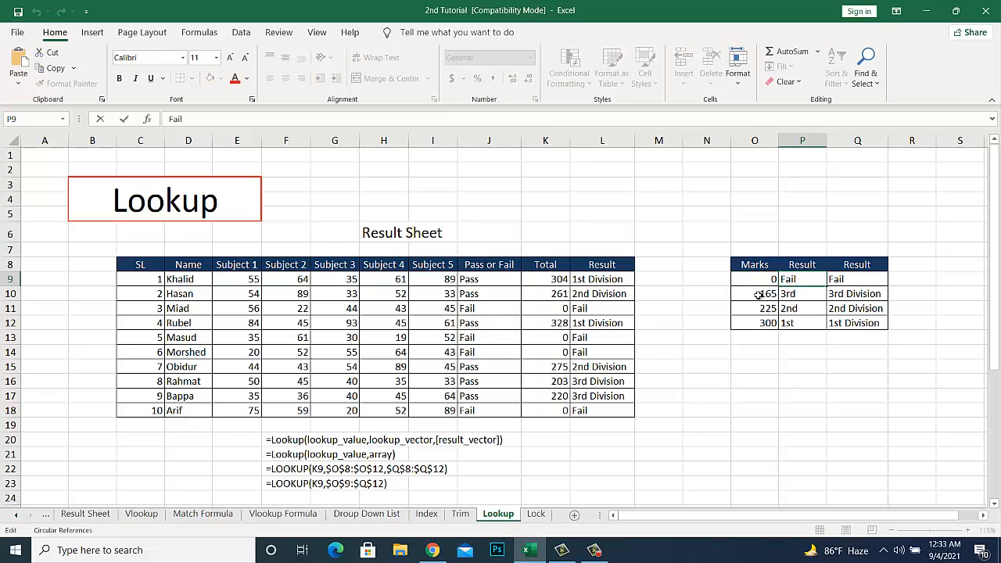
{"action": "left_click", "coordinate": [759, 295]}
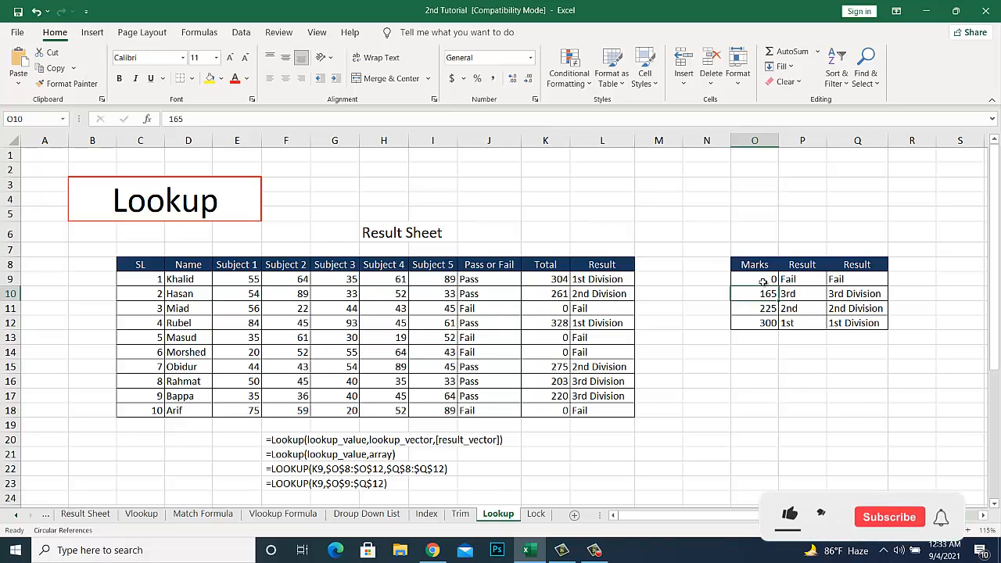
{"action": "left_click", "coordinate": [761, 309]}
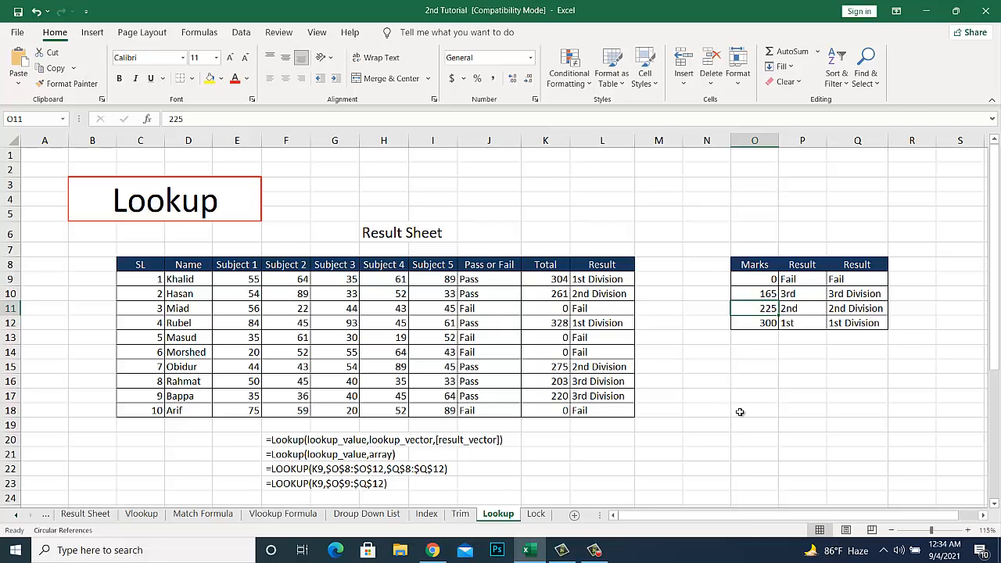
Step: Clear the existing formulas from the Result column, cells L9 through L18
{"action": "left_click", "coordinate": [628, 280]}
{"action": "key", "text": "ctrl+shift+Down"}
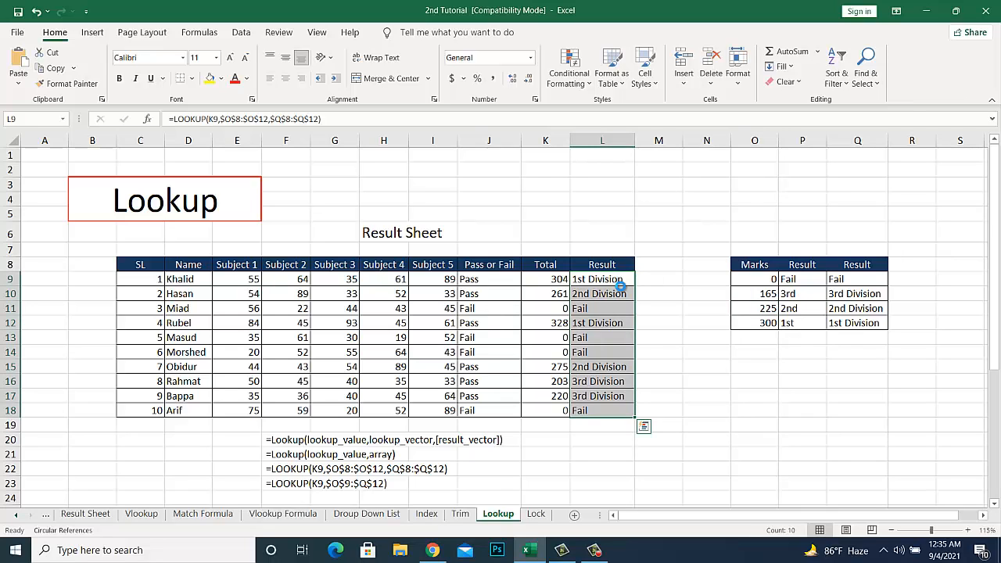
{"action": "key", "text": "Delete"}
{"action": "left_click", "coordinate": [621, 285]}
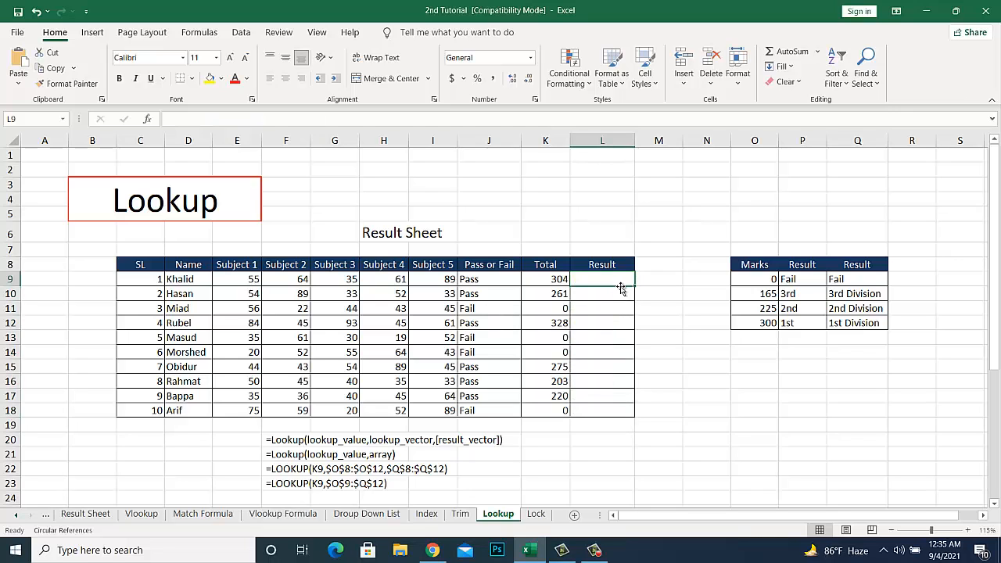
Step: Enter the formula =LOOKUP(K9,O9:Q12) in cell L9 to find the first student's division from the total
{"action": "type", "text": "="}
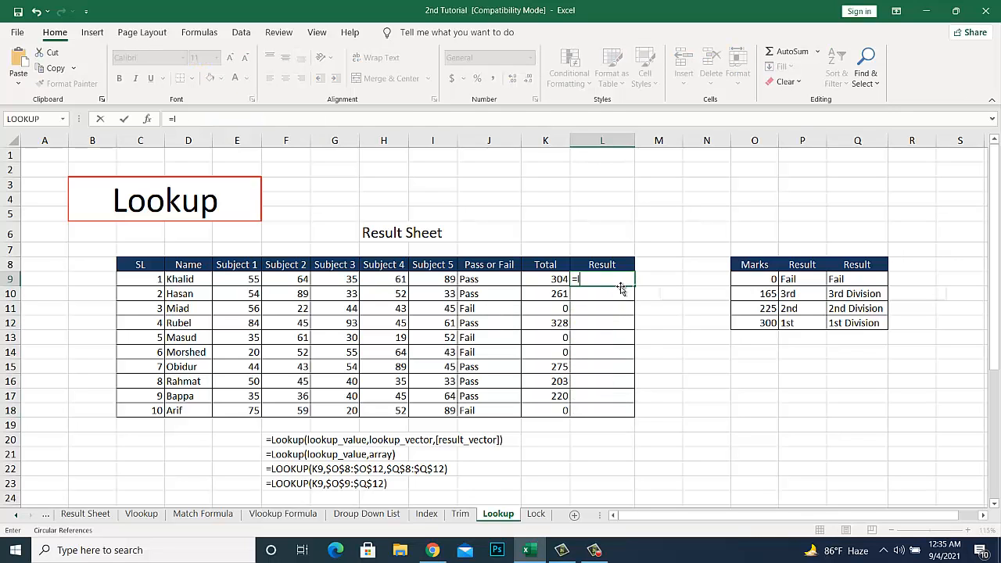
{"action": "type", "text": "looku"}
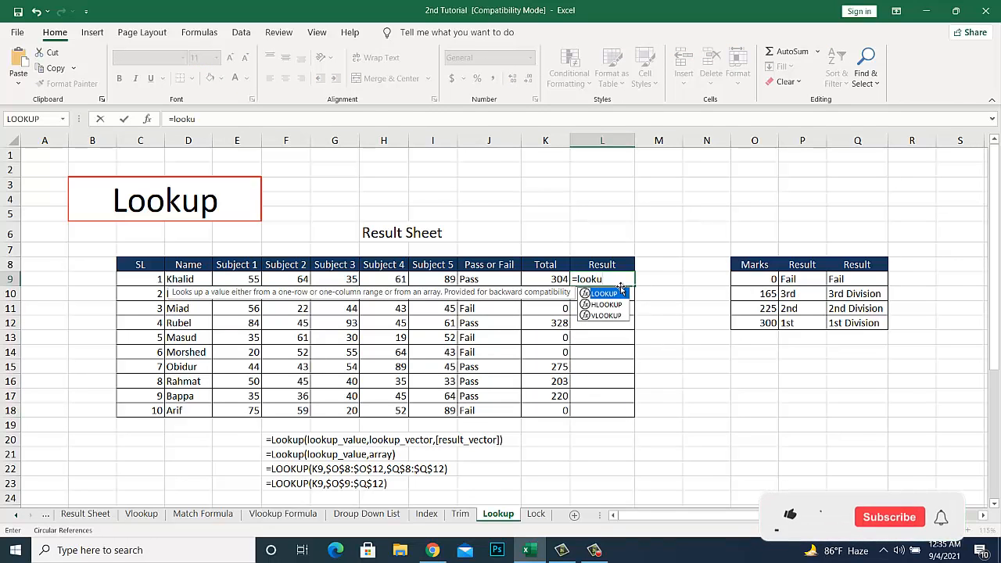
{"action": "type", "text": "p"}
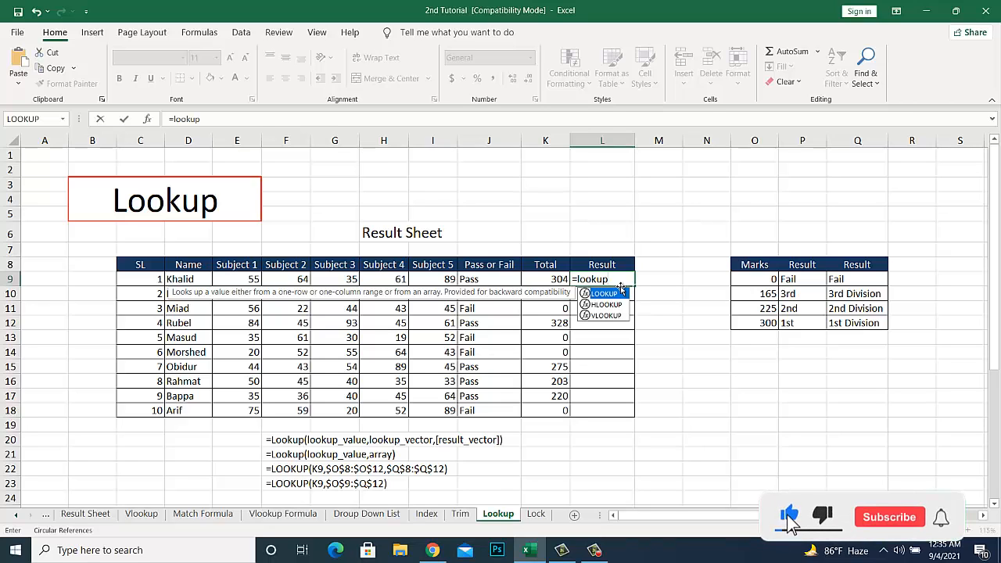
{"action": "double_click", "coordinate": [604, 294]}
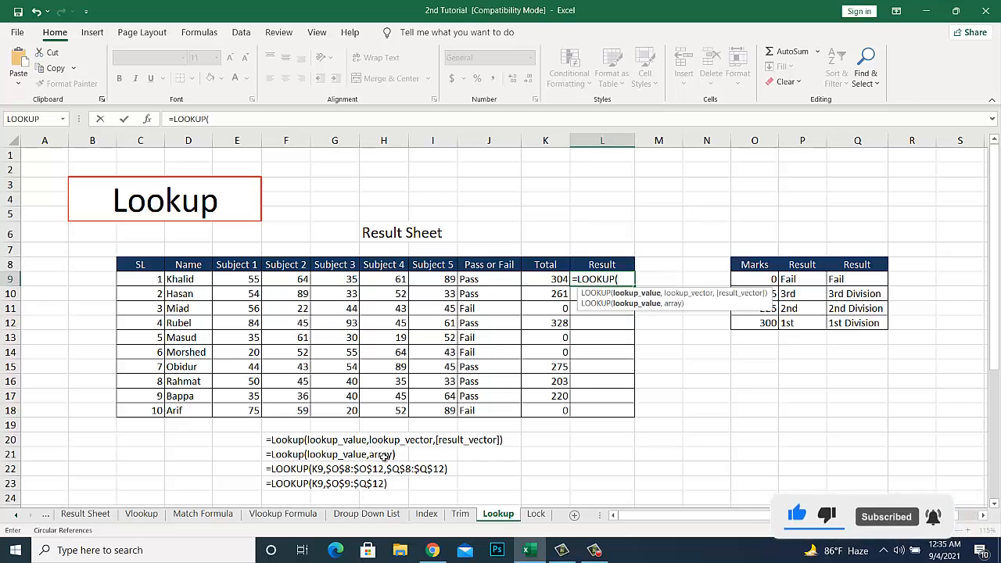
{"action": "left_click", "coordinate": [557, 279]}
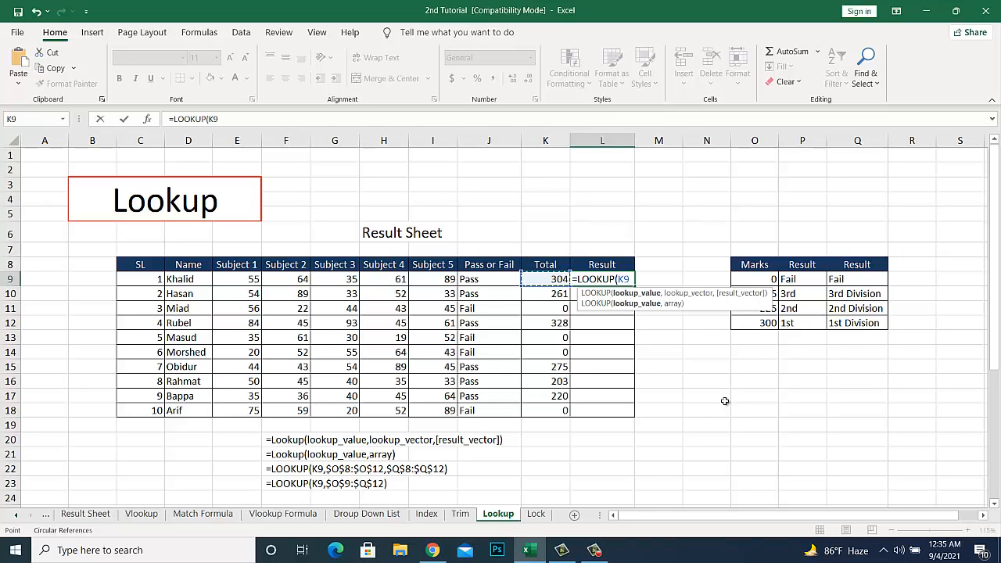
{"action": "type", "text": ","}
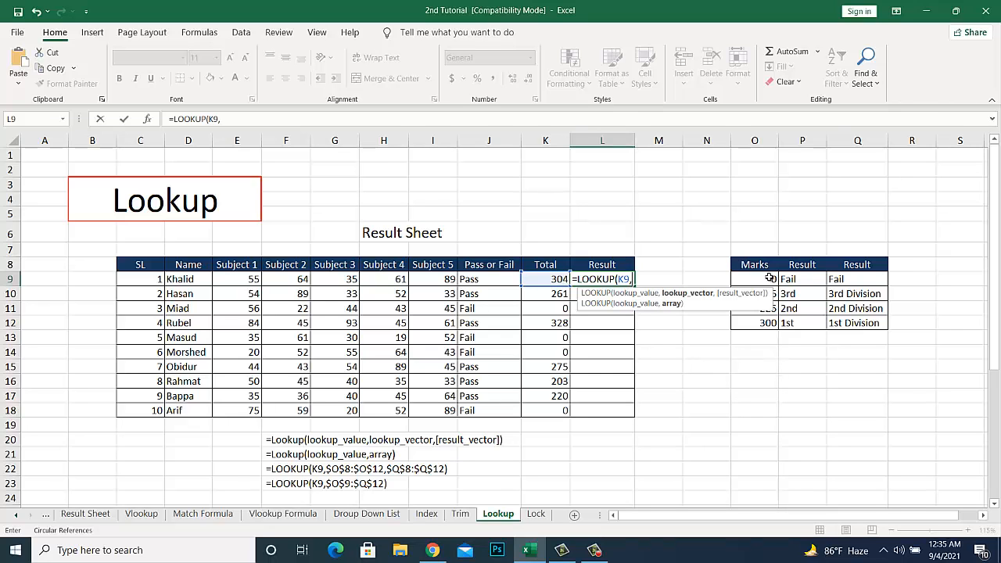
{"action": "left_click_drag", "start_coordinate": [771, 280], "coordinate": [916, 295]}
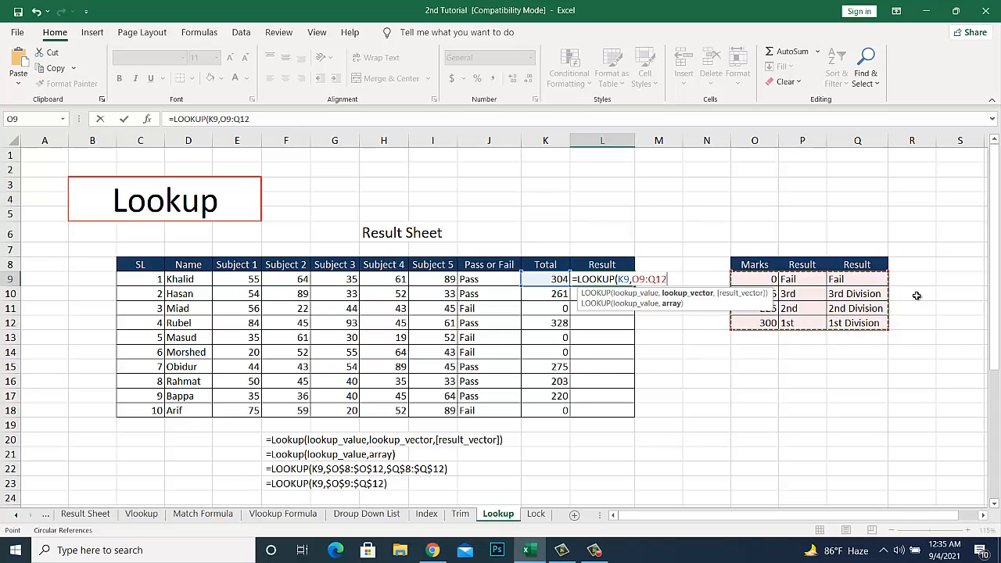
{"action": "type", "text": ")"}
{"action": "key", "text": "Return"}
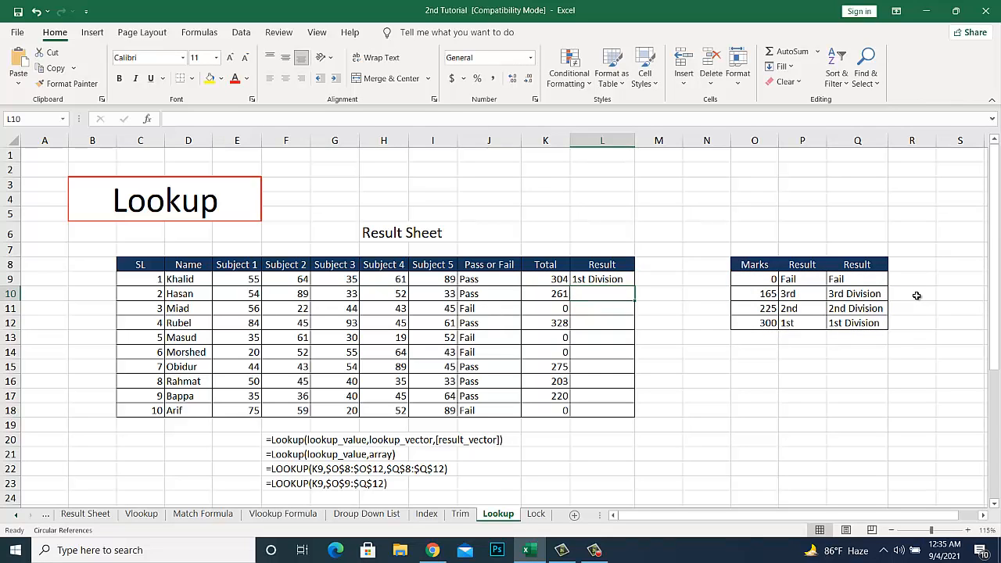
Step: Fill the L9 formula down the Result column to L18 and inspect the lookup range copied into L10
{"action": "key", "text": "Up"}
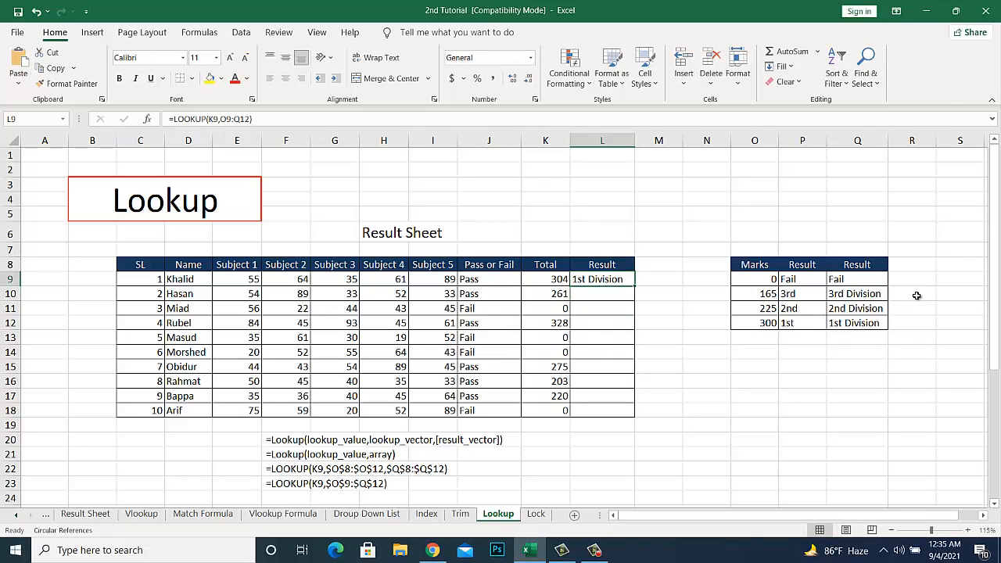
{"action": "double_click", "coordinate": [636, 288]}
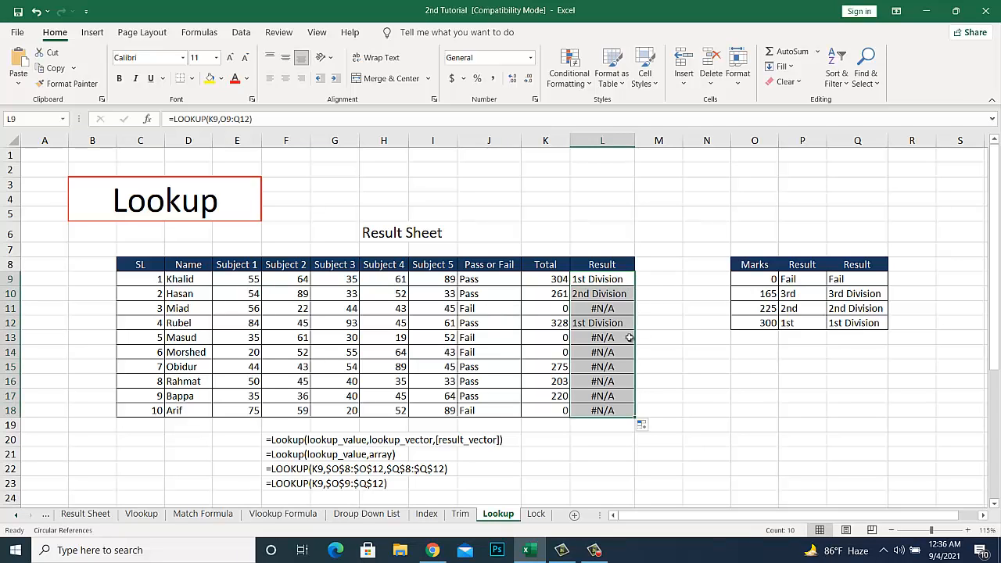
{"action": "left_click", "coordinate": [670, 310]}
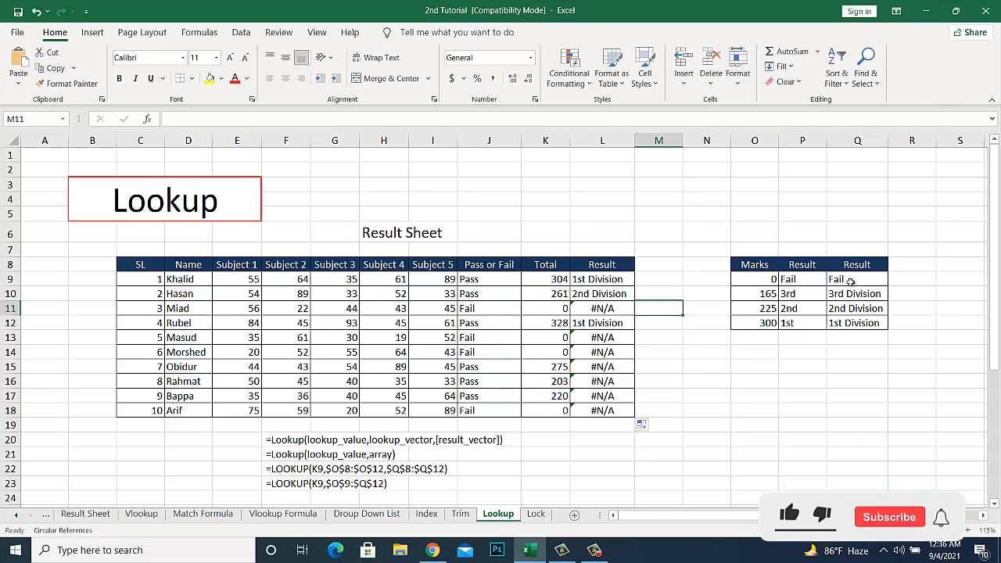
{"action": "double_click", "coordinate": [627, 295]}
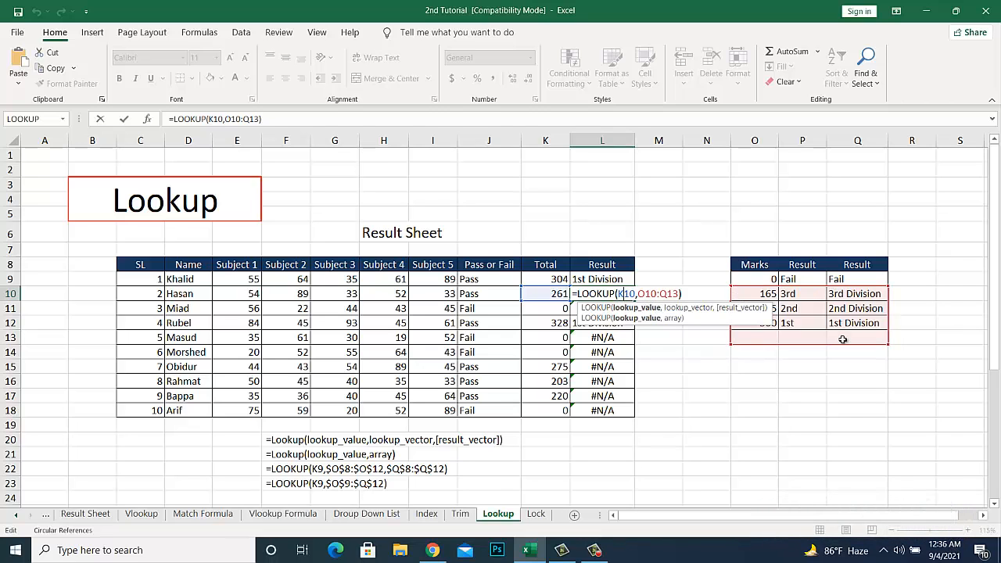
{"action": "key", "text": "Return"}
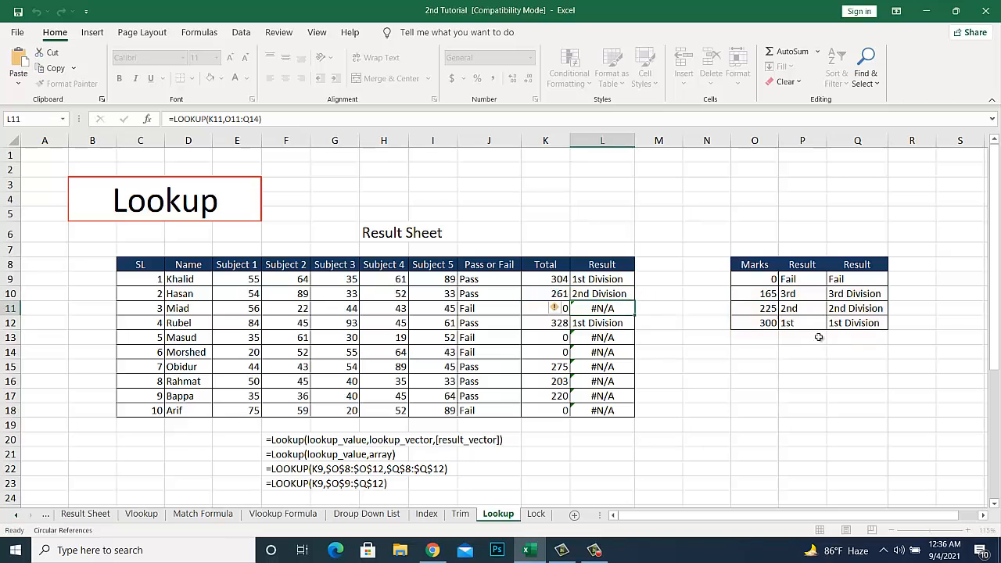
Step: Make the lookup range in L9 absolute so that the formula reads =LOOKUP(K9,$O$9:$Q$12)
{"action": "double_click", "coordinate": [615, 280]}
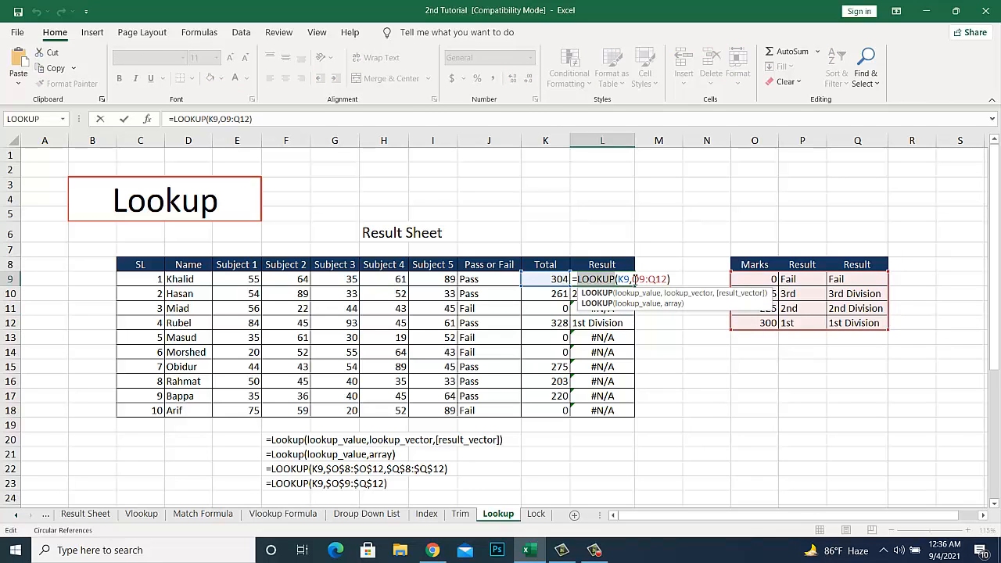
{"action": "left_click", "coordinate": [638, 279]}
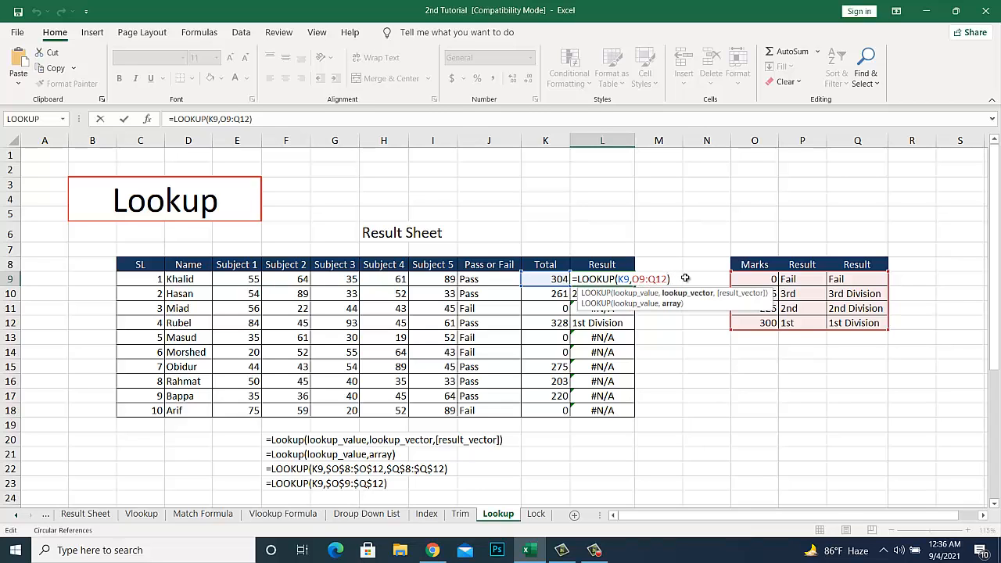
{"action": "key", "text": "F4"}
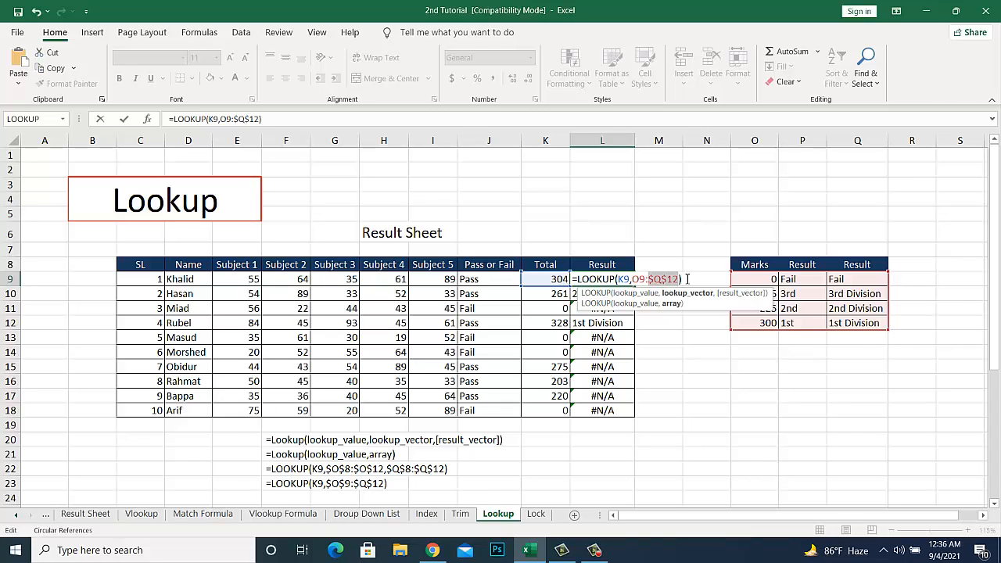
{"action": "left_click", "coordinate": [647, 280]}
{"action": "key", "text": "F4"}
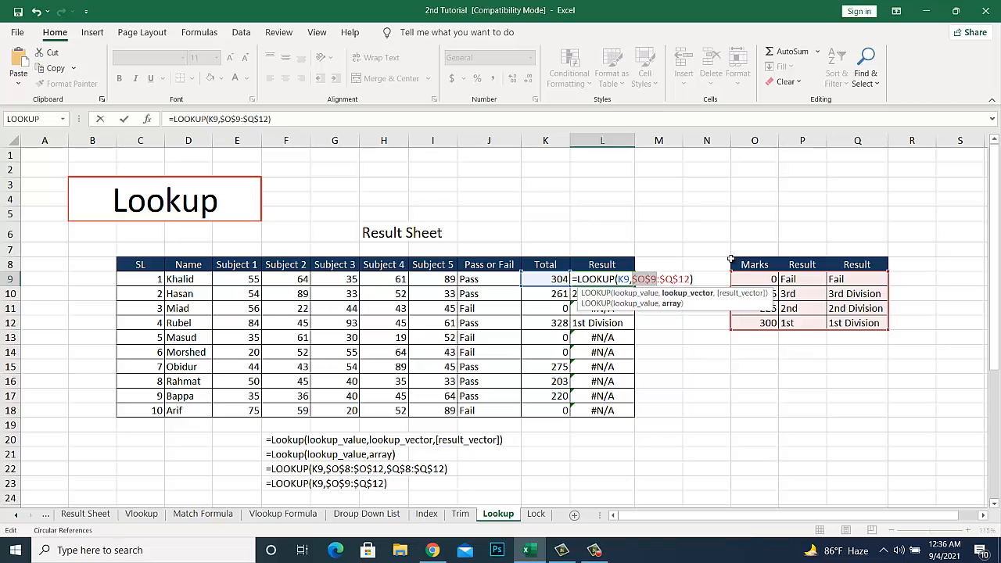
{"action": "key", "text": "Return"}
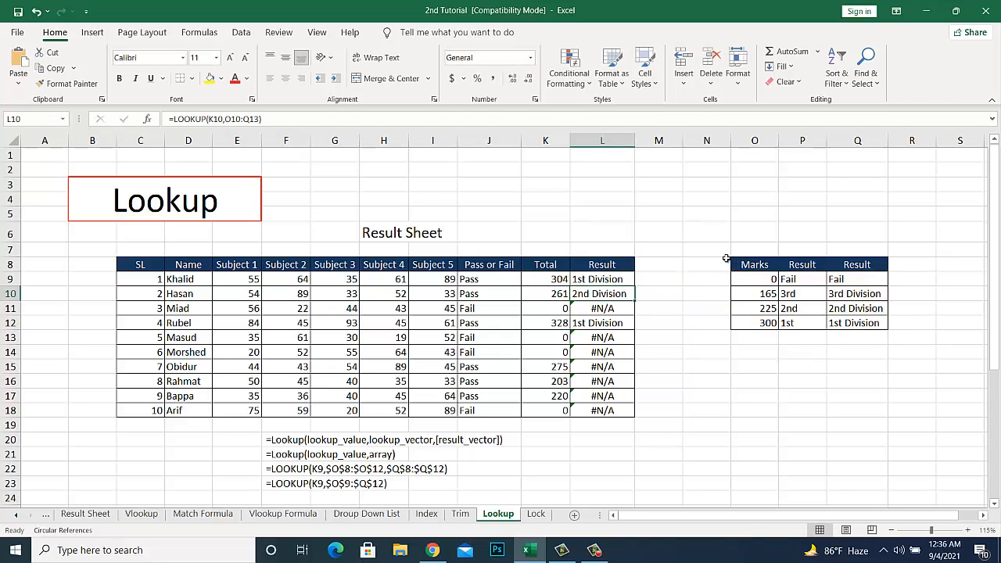
Step: Fill the absolute-range formula from L9 down to L18 and check it against the marks table
{"action": "left_click", "coordinate": [609, 279]}
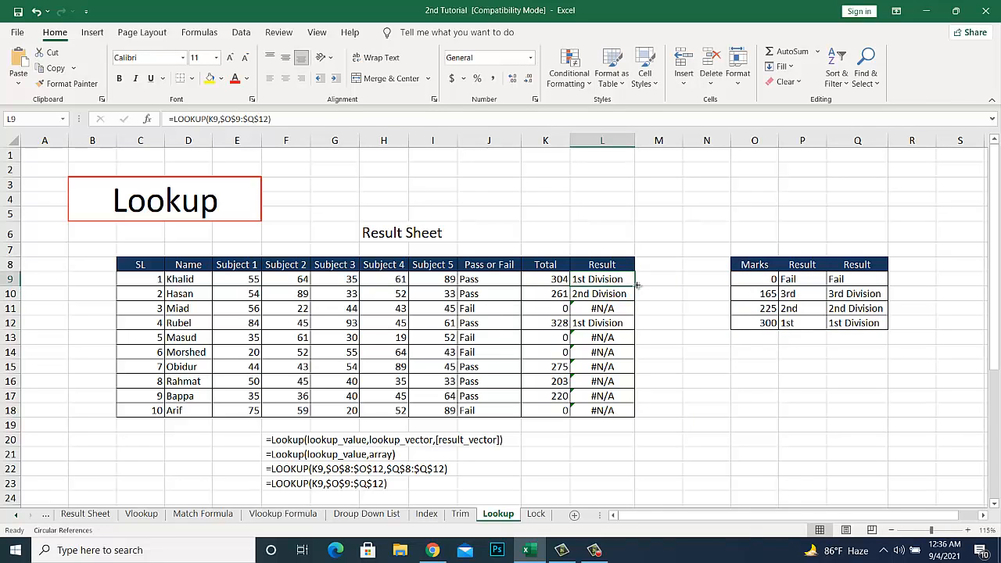
{"action": "double_click", "coordinate": [637, 287]}
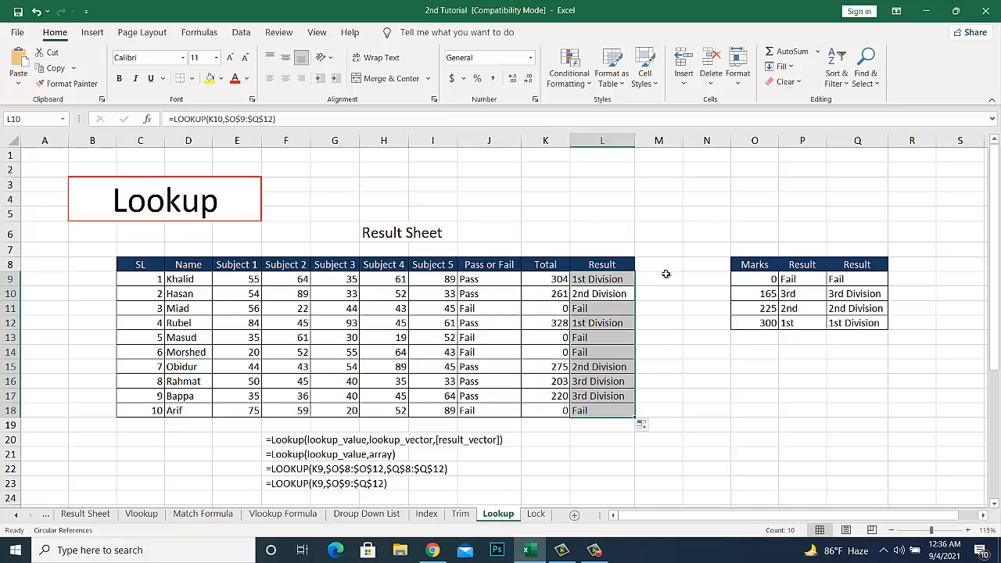
{"action": "left_click", "coordinate": [680, 282]}
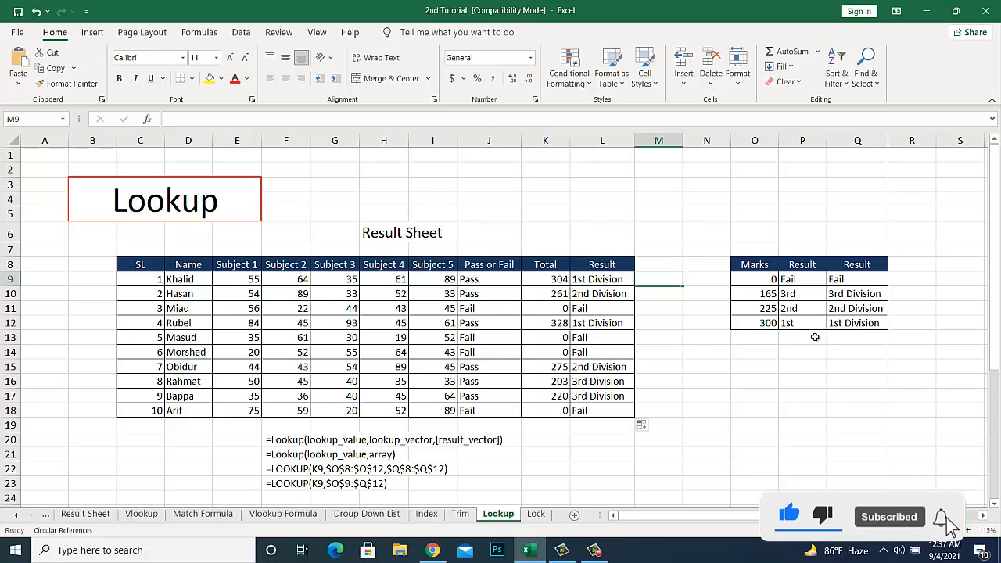
{"action": "left_click", "coordinate": [617, 282]}
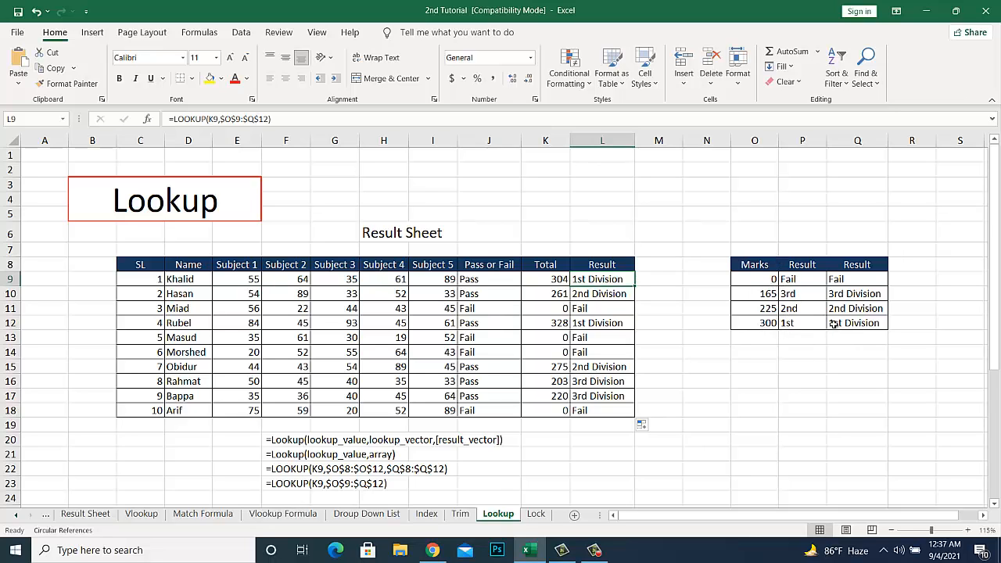
{"action": "left_click", "coordinate": [745, 324]}
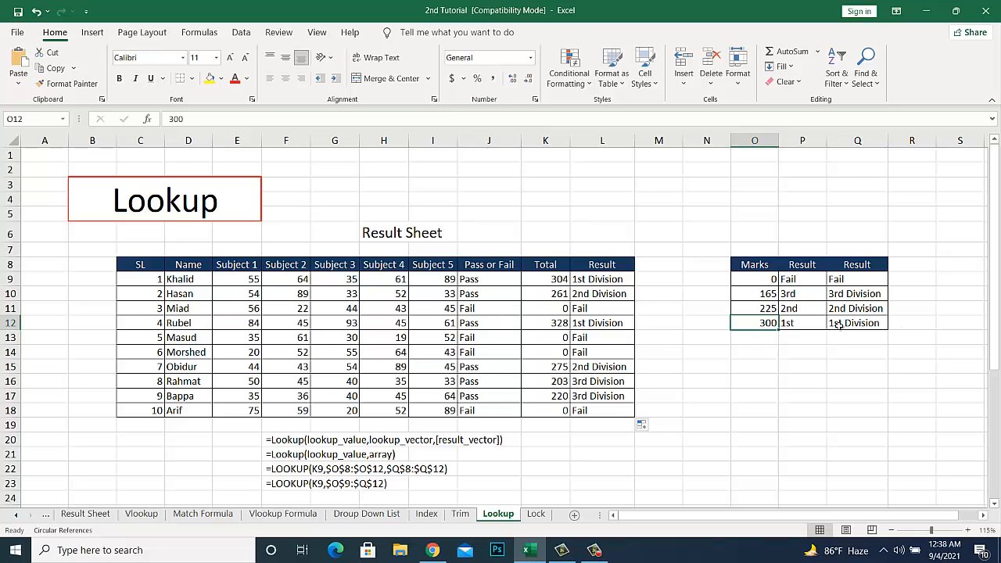
Step: Set the lowest marks threshold in cell O9 of the grading table to 10
{"action": "left_click", "coordinate": [771, 283]}
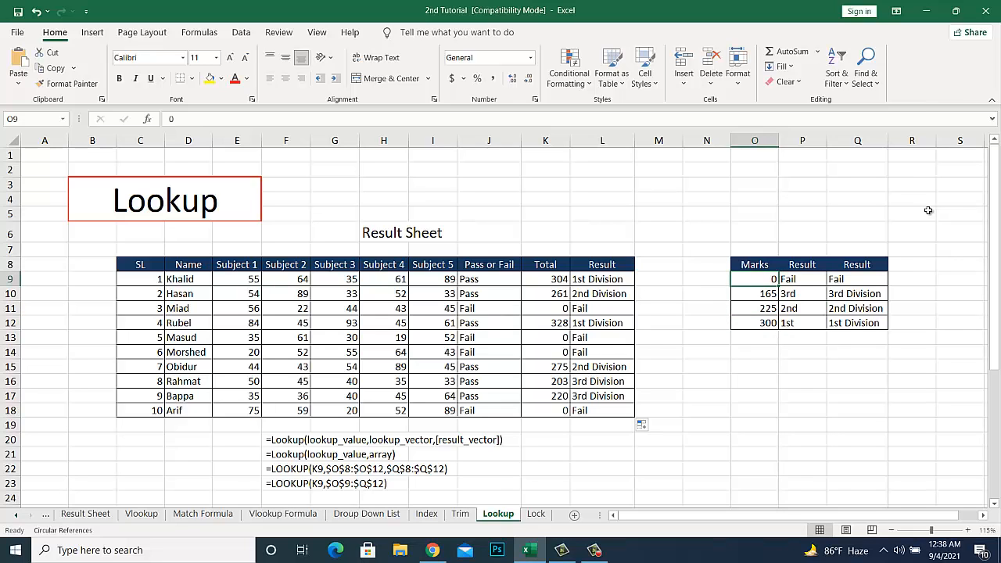
{"action": "type", "text": "10"}
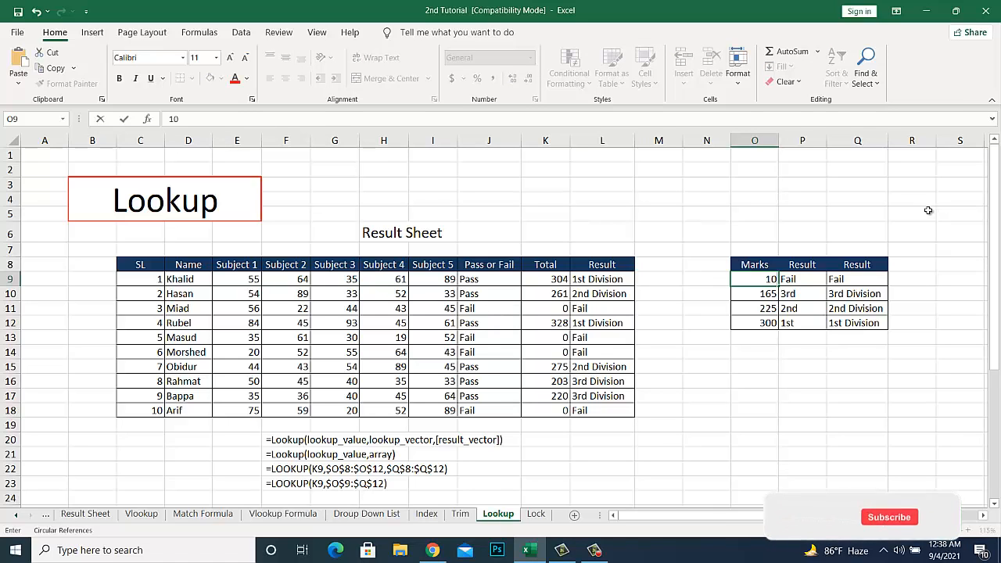
{"action": "key", "text": "Return"}
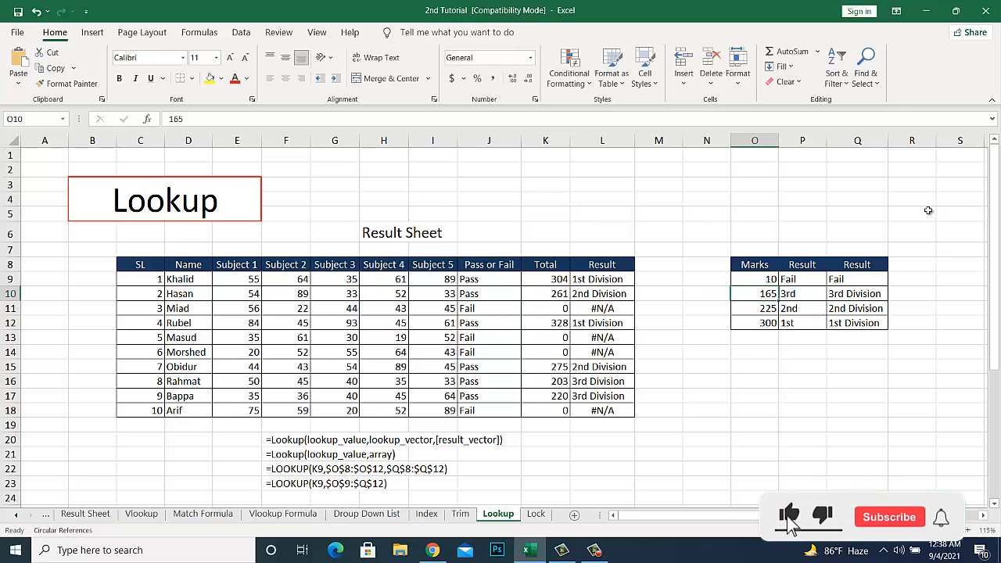
{"action": "key", "text": "Up"}
{"action": "key", "text": "Up"}
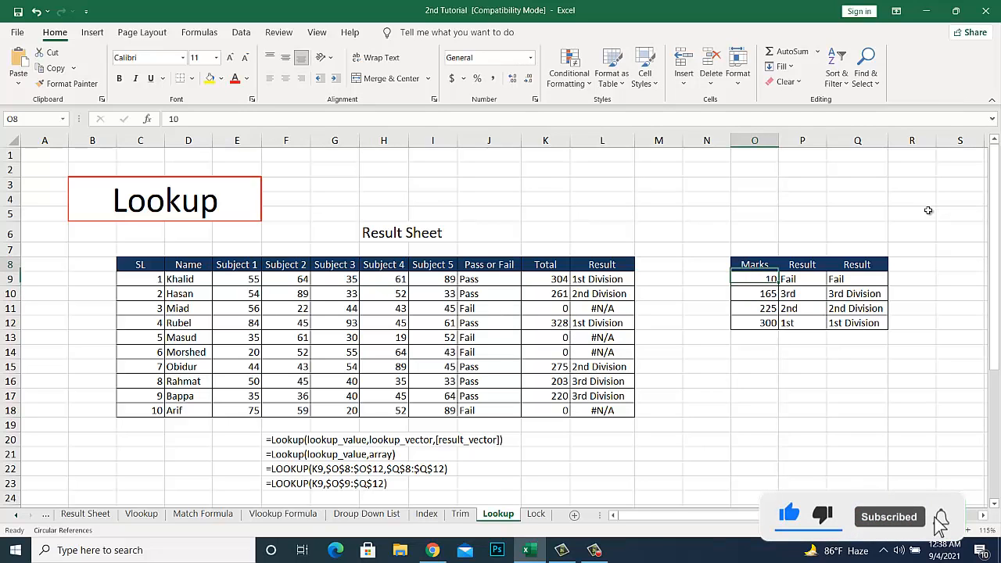
{"action": "key", "text": "Down"}
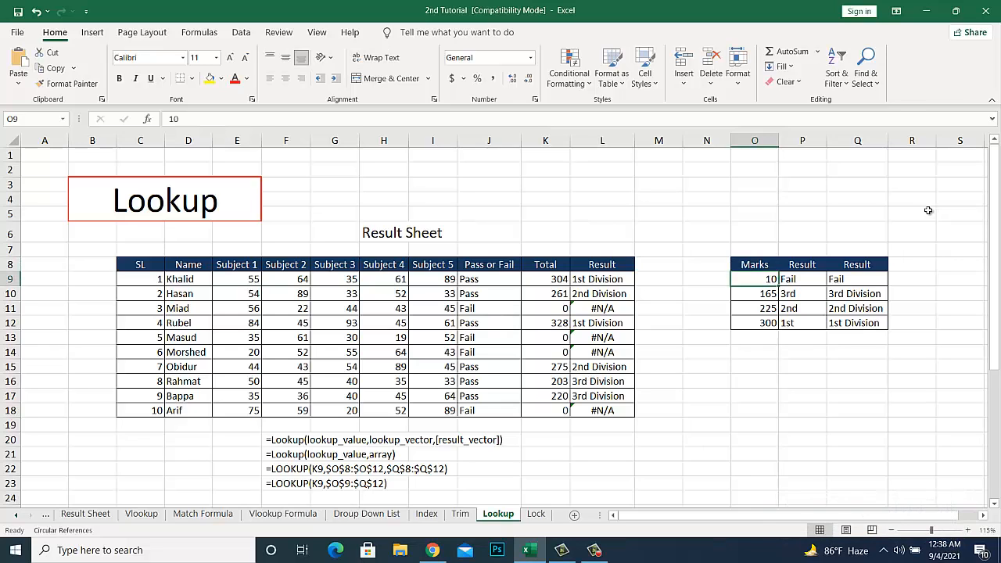
Step: Inspect the lookup formula in L11, and set the lowest marks threshold in O9 of the grading table to 0
{"action": "key", "text": "Left"}
{"action": "key", "text": "Left"}
{"action": "key", "text": "Left"}
{"action": "key", "text": "Down"}
{"action": "key", "text": "Down"}
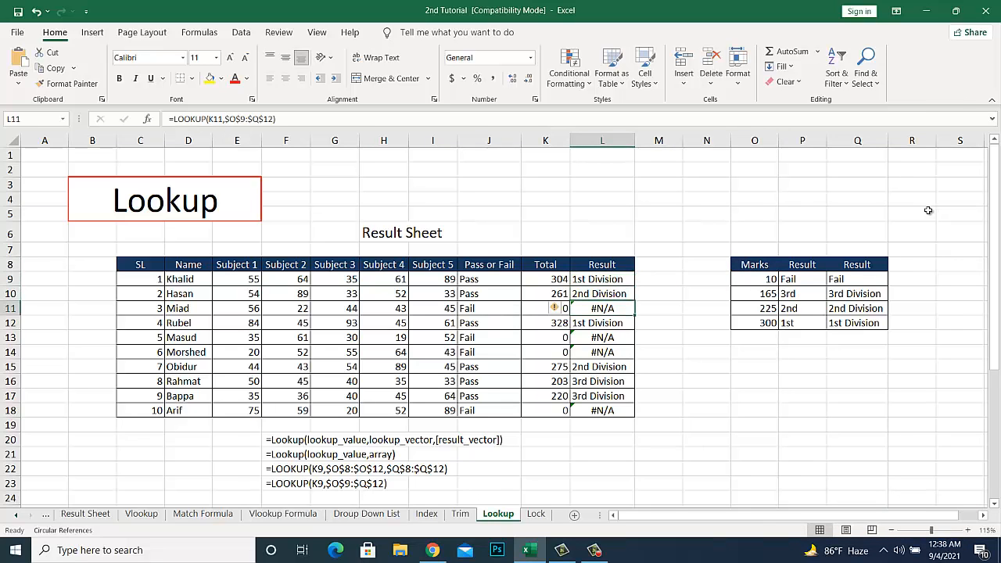
{"action": "key", "text": "Up"}
{"action": "key", "text": "Up"}
{"action": "key", "text": "Right"}
{"action": "key", "text": "Right"}
{"action": "key", "text": "Right"}
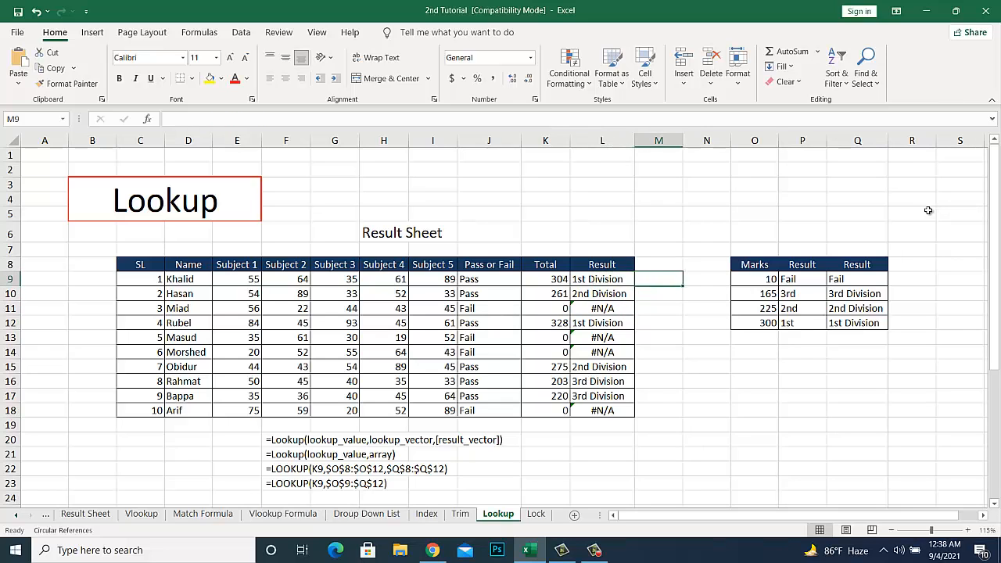
{"action": "type", "text": "0"}
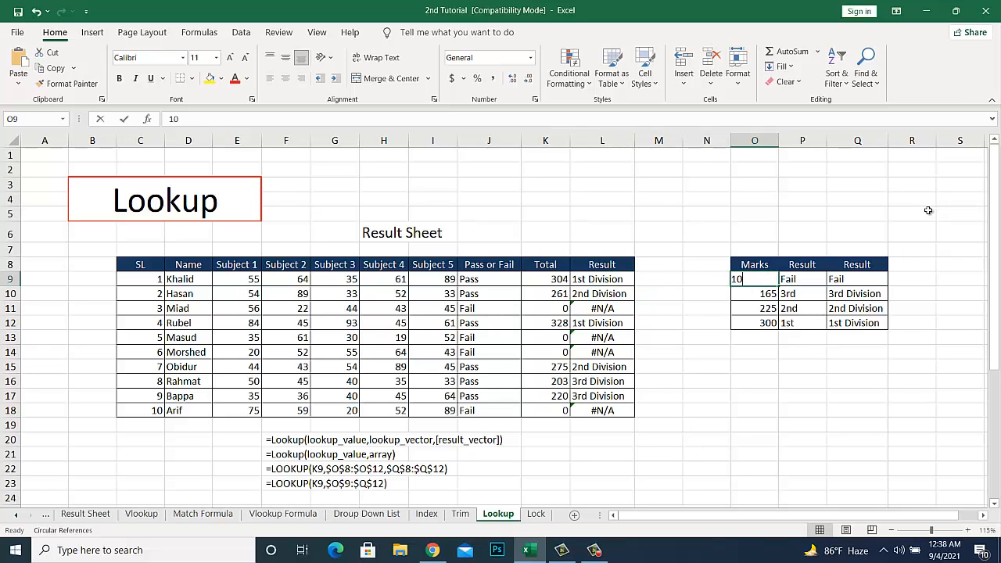
{"action": "key", "text": "Return"}
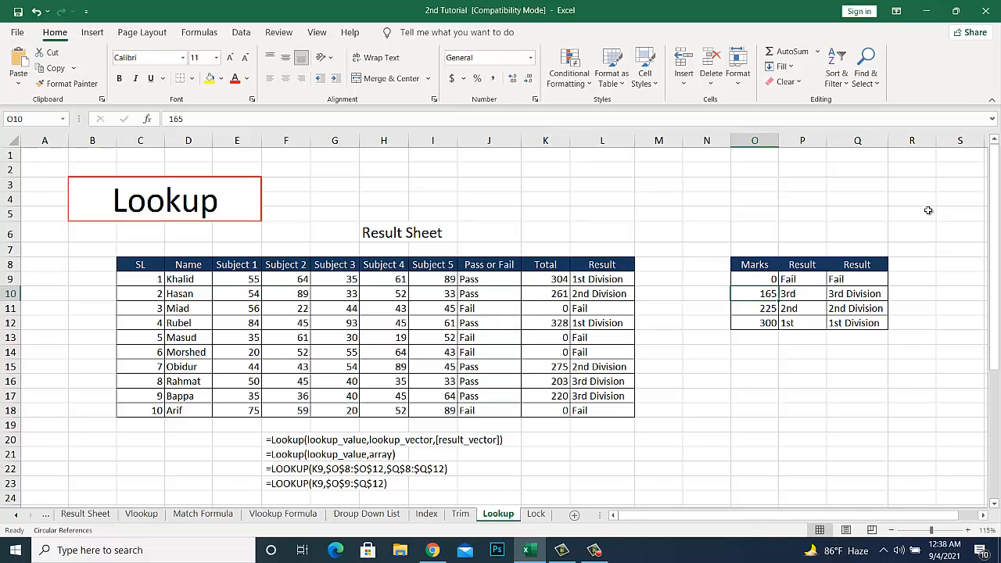
Step: Try the middle thresholds in non-ascending order by setting O10 to 225 and O11 to 165
{"action": "type", "text": "225"}
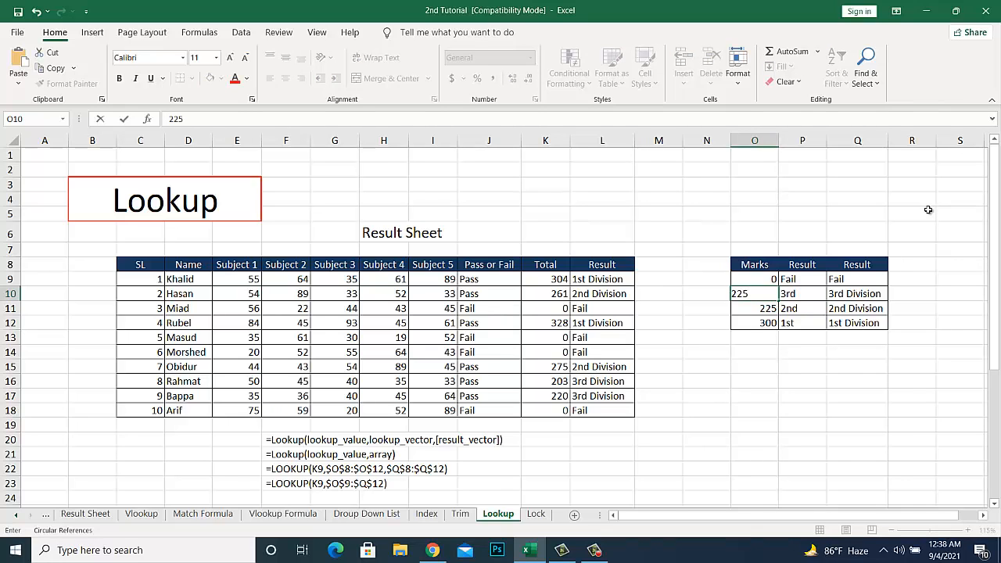
{"action": "key", "text": "Return"}
{"action": "type", "text": "165"}
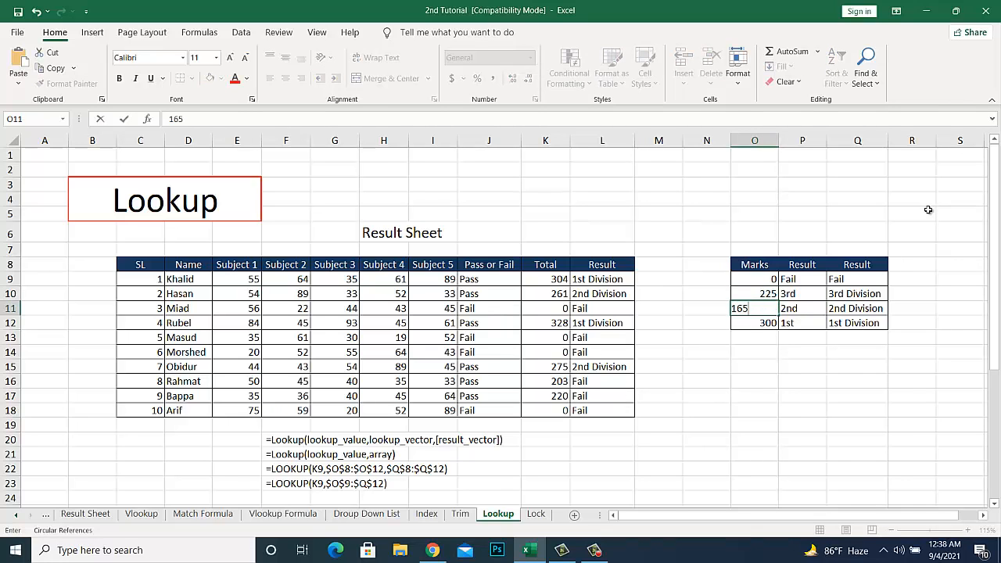
{"action": "key", "text": "Return"}
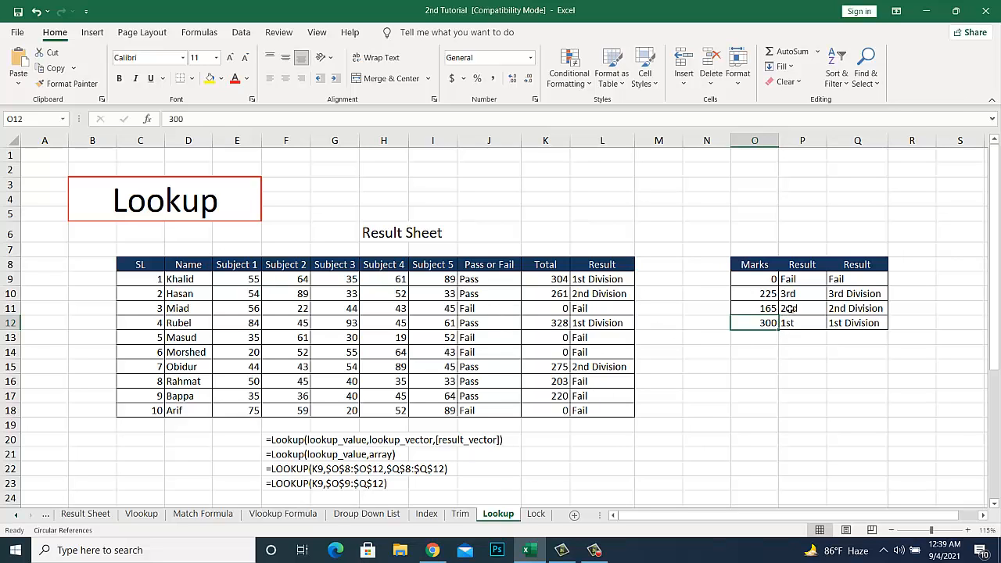
Step: Restore the ascending order of the grading thresholds by setting O10 to 165 and O11 to 225
{"action": "left_click", "coordinate": [762, 294]}
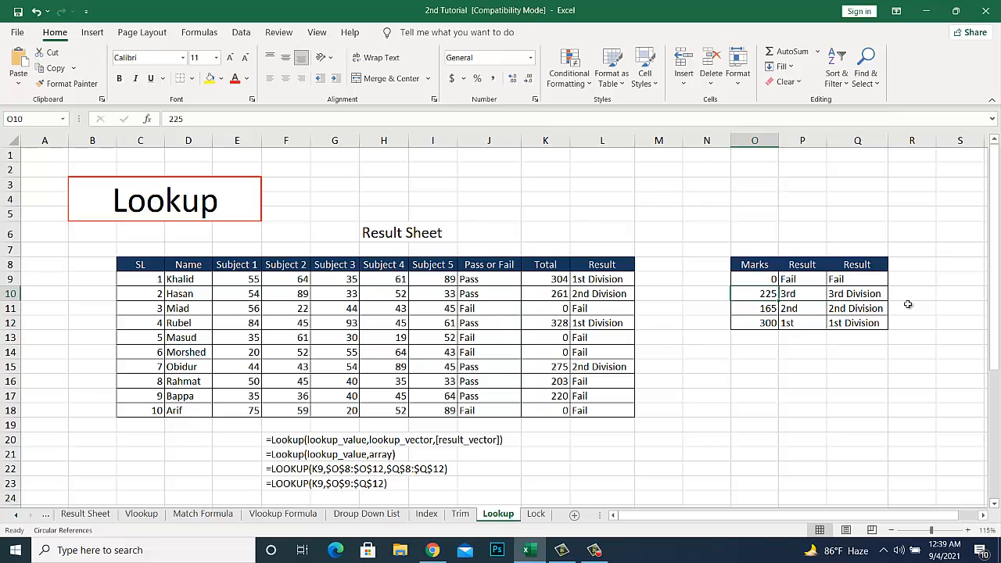
{"action": "type", "text": "165"}
{"action": "key", "text": "Return"}
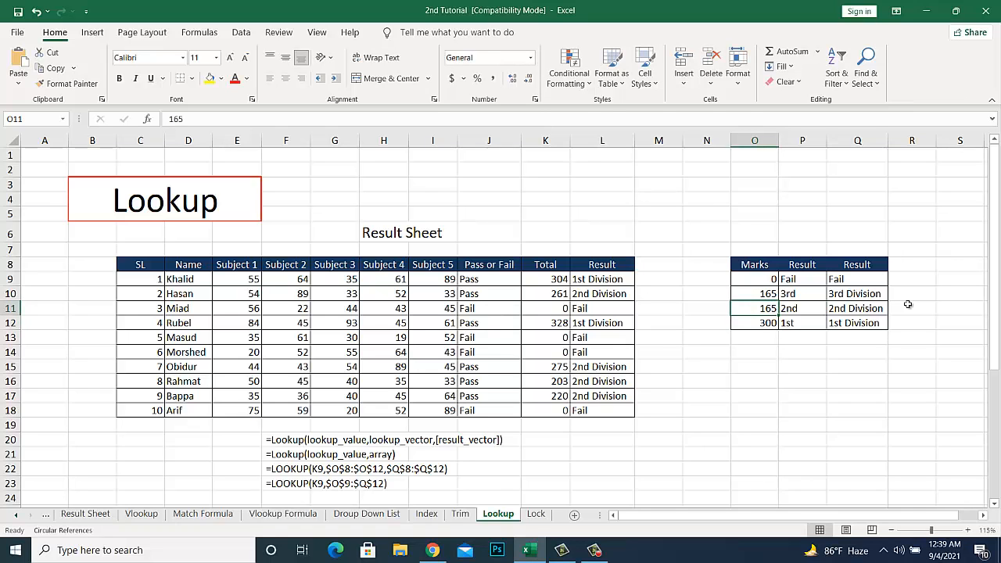
{"action": "type", "text": "225"}
{"action": "key", "text": "Return"}
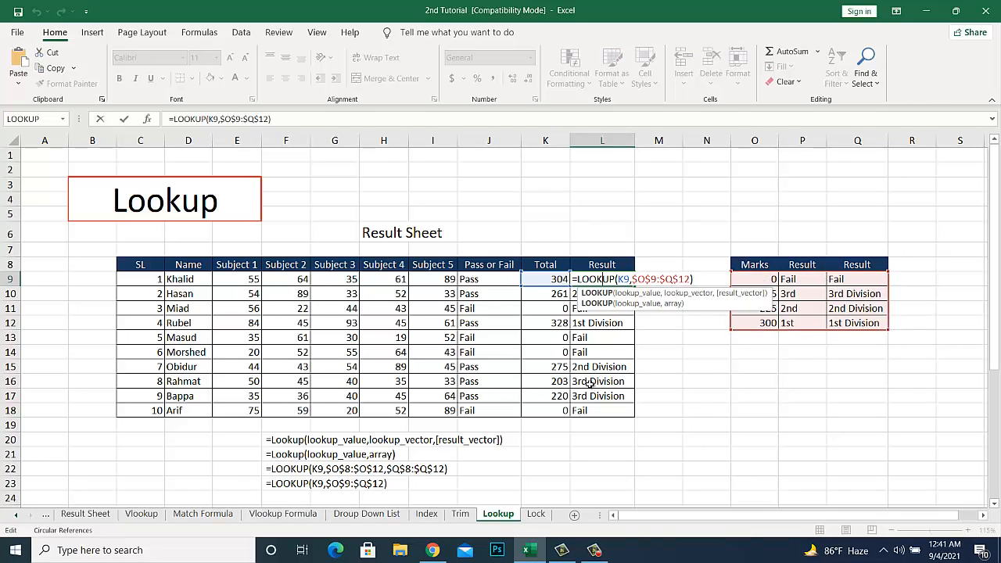
Step: Review the arguments of the lookup formula in L9, and clear the Result column from L9 to L18
{"action": "key", "text": "Return"}
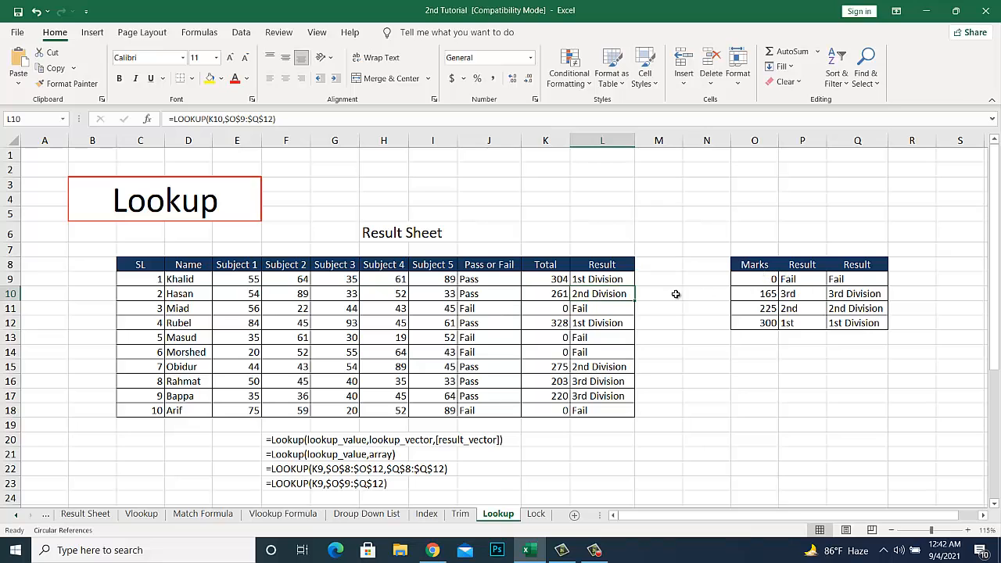
{"action": "left_click", "coordinate": [622, 282]}
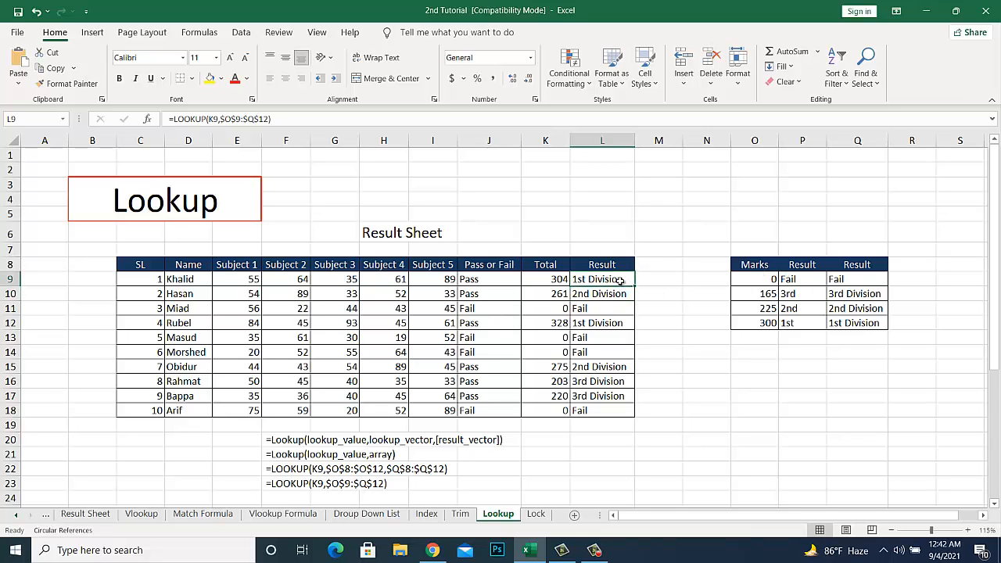
{"action": "double_click", "coordinate": [621, 280]}
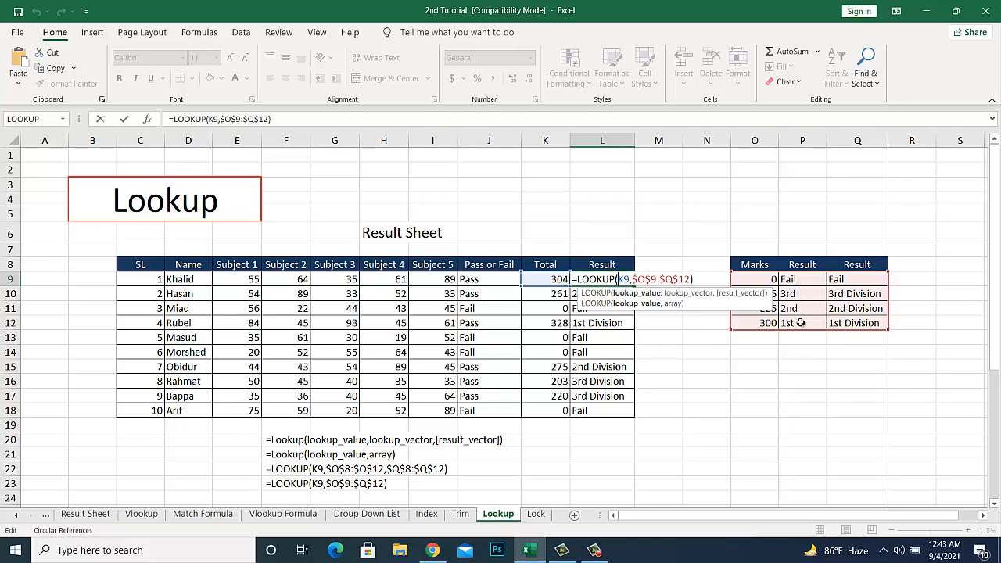
{"action": "key", "text": "Return"}
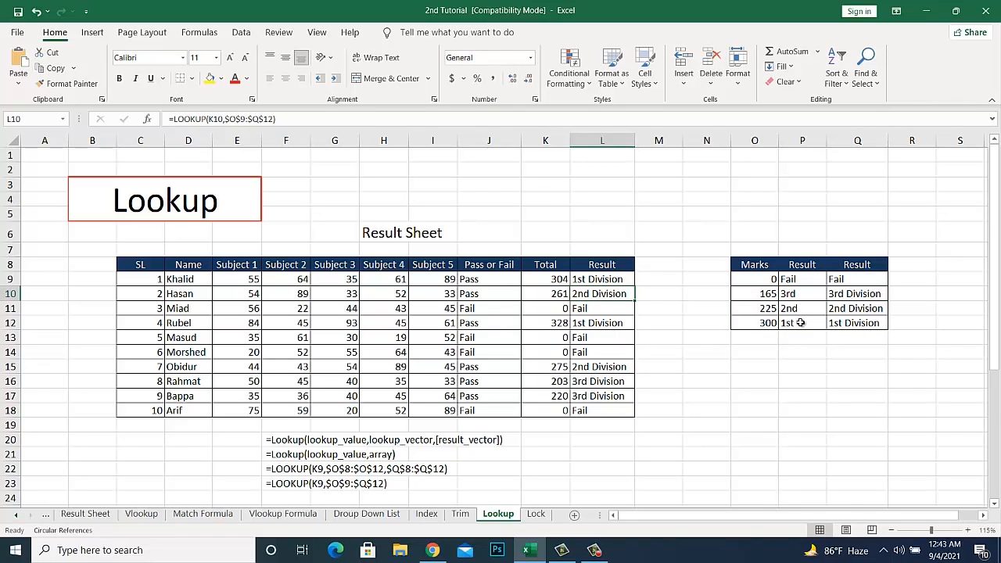
{"action": "key", "text": "Up"}
{"action": "key", "text": "ctrl+shift+Down"}
{"action": "key", "text": "Delete"}
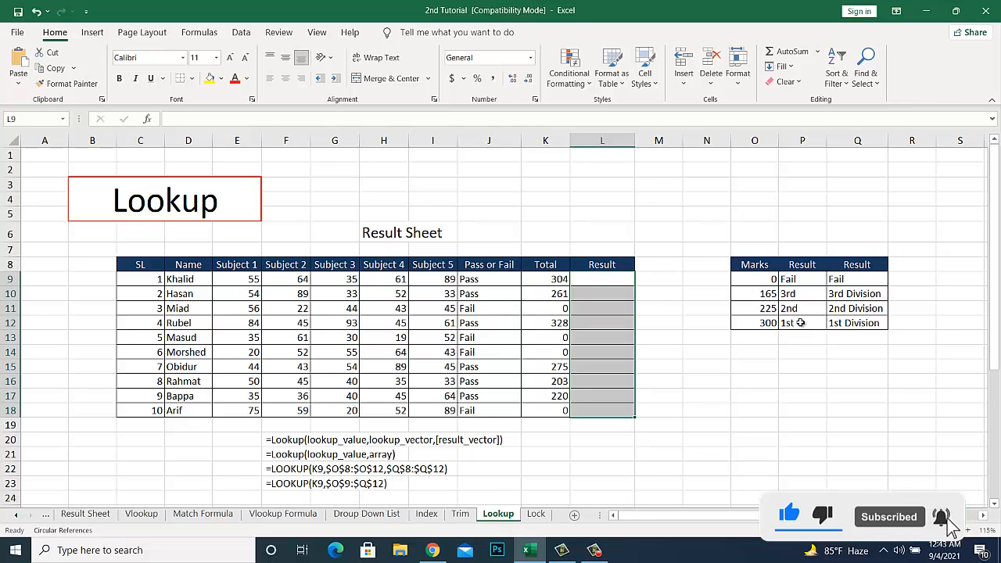
Step: Enter the vector-form formula =LOOKUP(K9,$O$9:$O$12,$P$9:$P$12) in cell L9
{"action": "key", "text": "Up"}
{"action": "key", "text": "Down"}
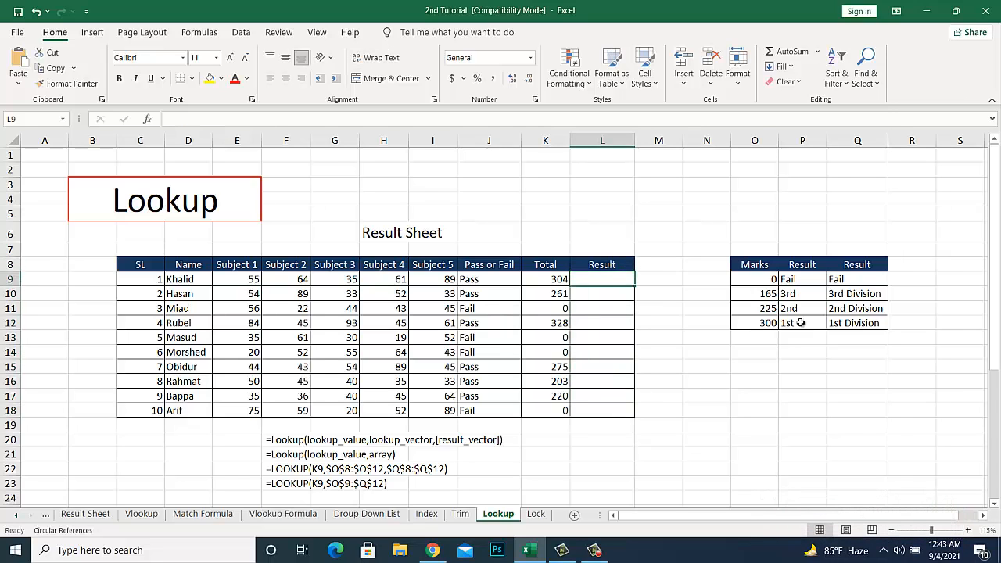
{"action": "type", "text": "=l"}
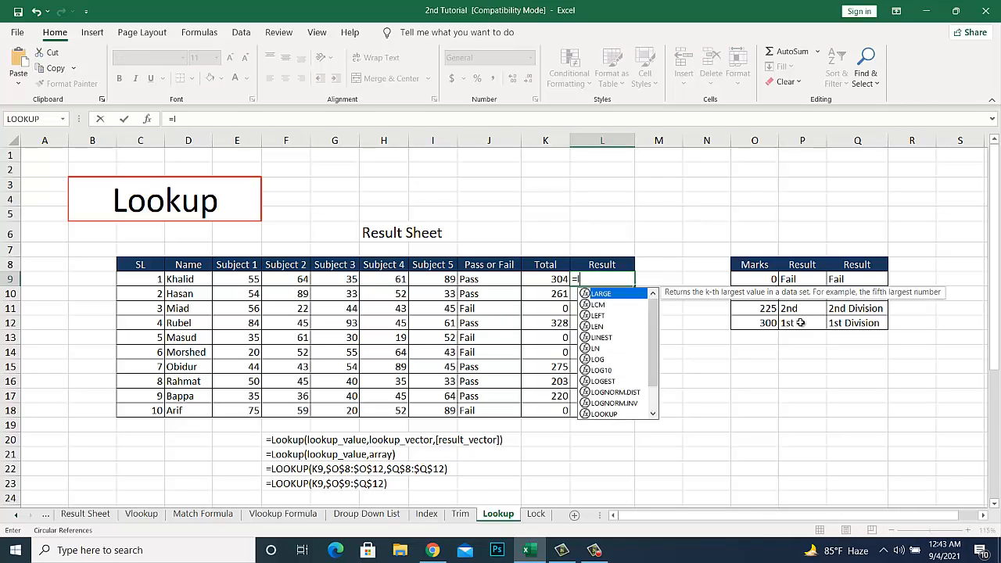
{"action": "type", "text": "ookup("}
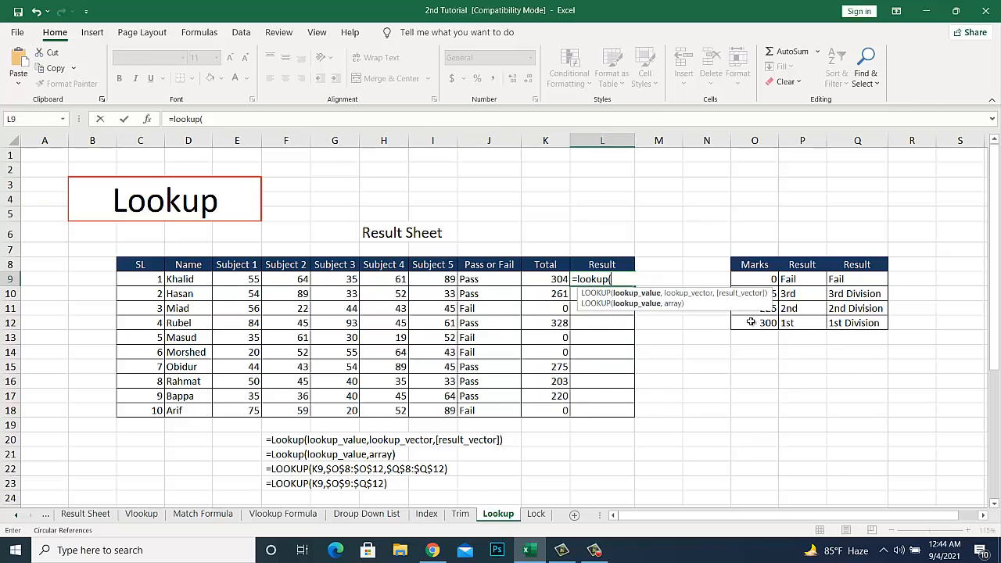
{"action": "left_click", "coordinate": [557, 279]}
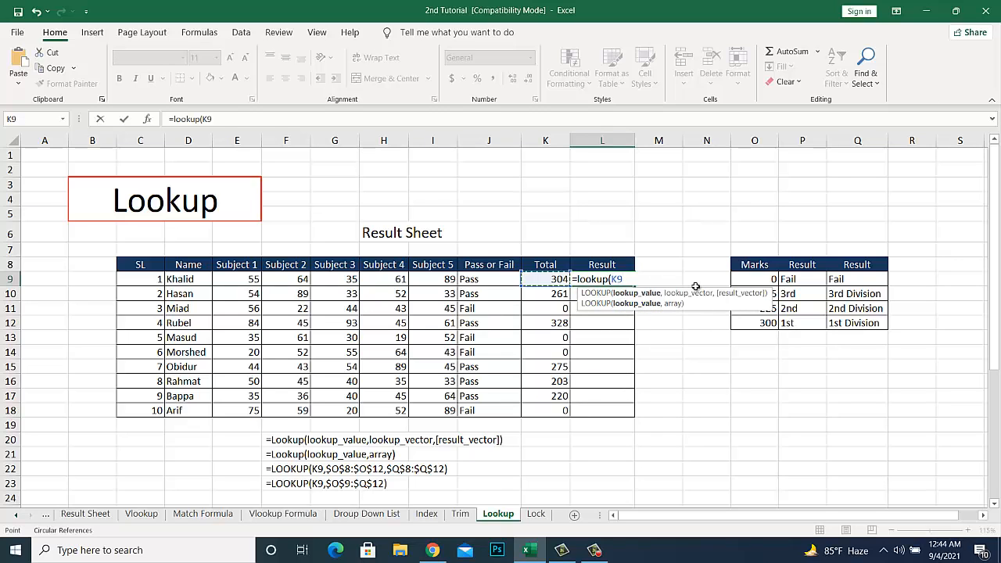
{"action": "type", "text": ","}
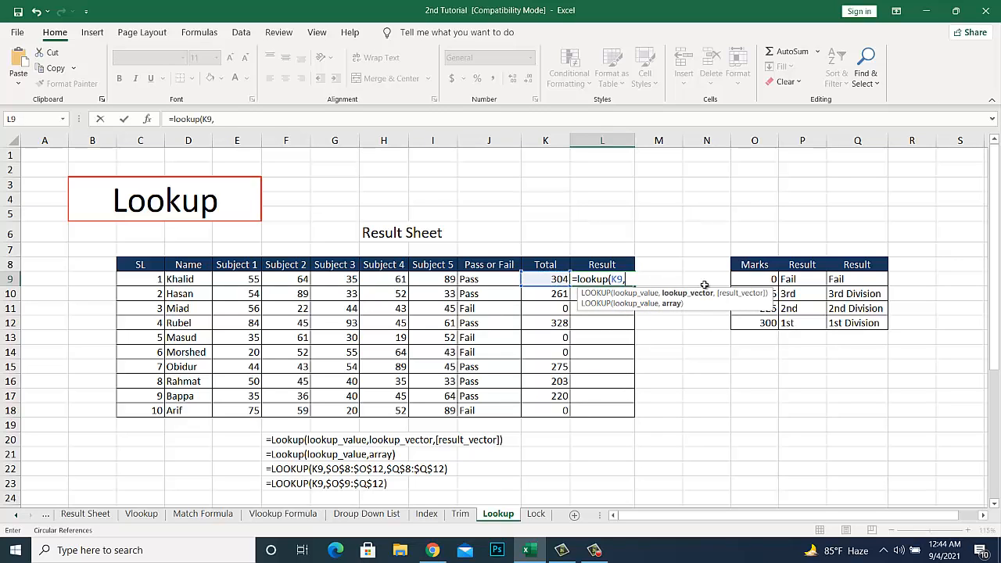
{"action": "left_click_drag", "start_coordinate": [765, 279], "coordinate": [771, 332]}
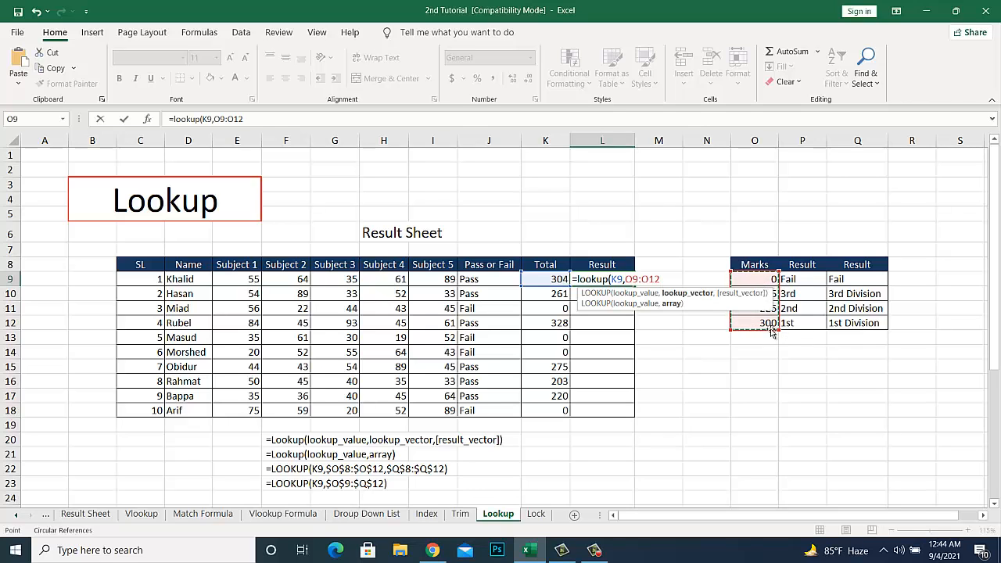
{"action": "key", "text": "F4"}
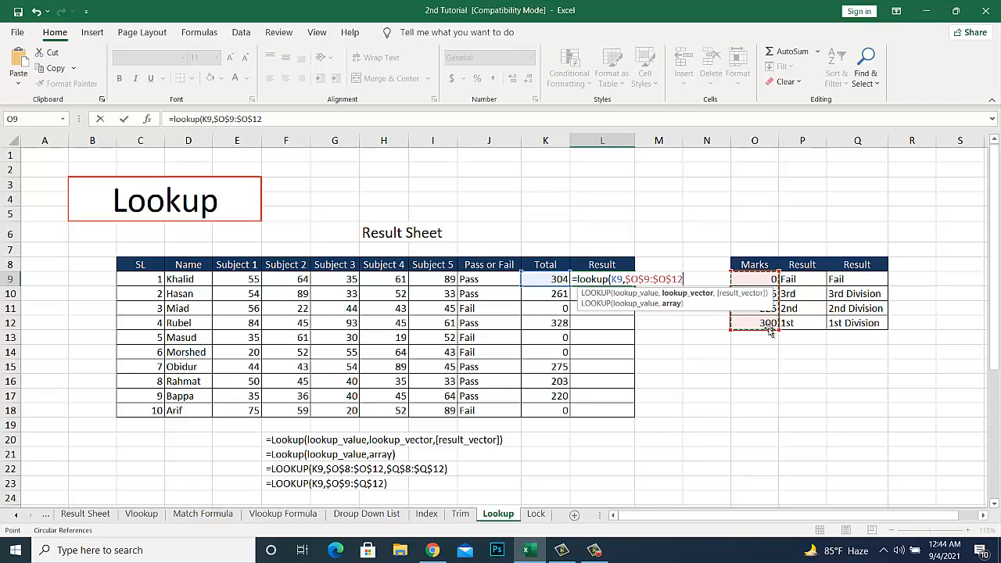
{"action": "type", "text": ","}
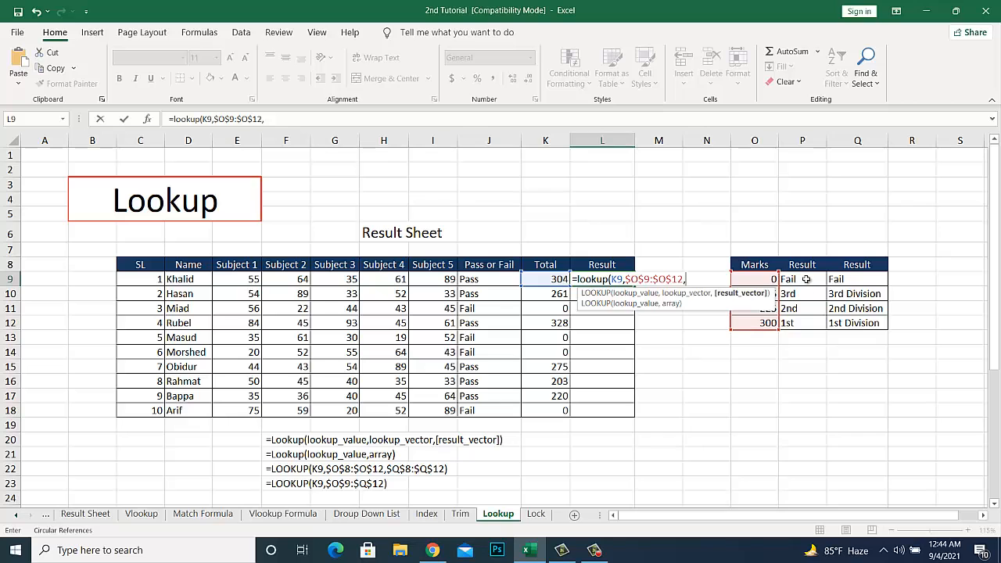
{"action": "left_click_drag", "start_coordinate": [806, 280], "coordinate": [813, 323]}
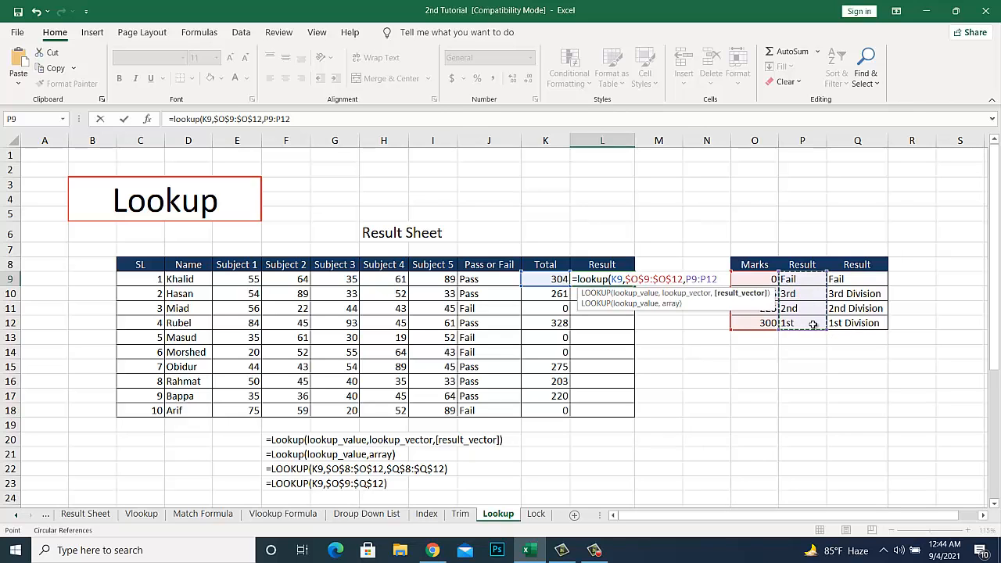
{"action": "key", "text": "F4"}
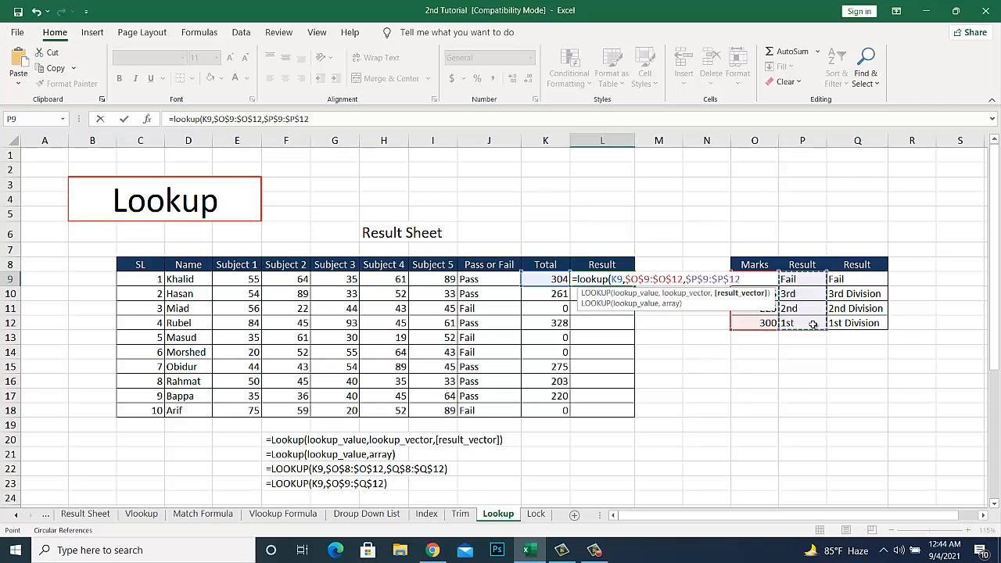
{"action": "type", "text": ")"}
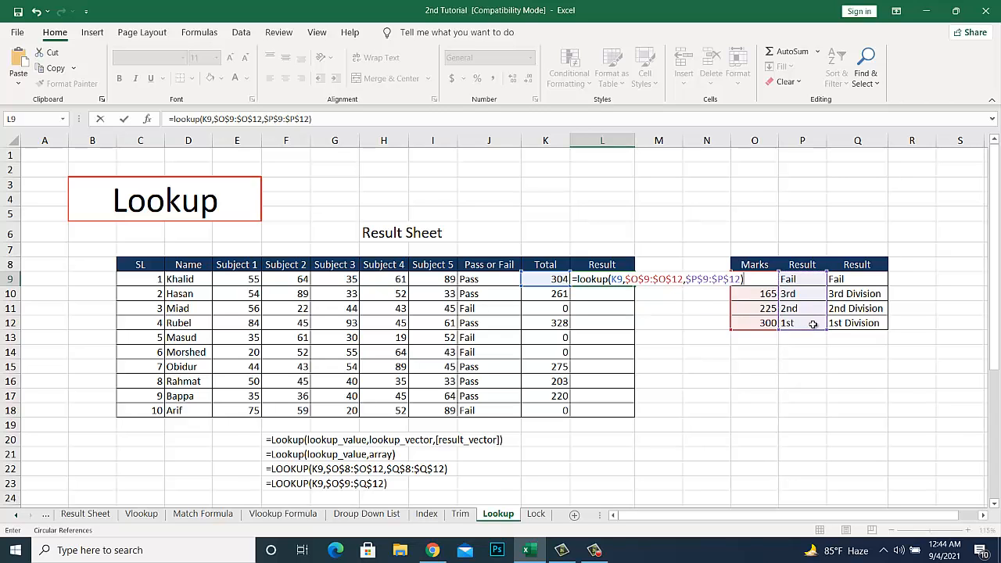
{"action": "key", "text": "Return"}
Step: Fill the vector-form formula from L9 down to L18 and check the results against the grading table
{"action": "left_click", "coordinate": [623, 282]}
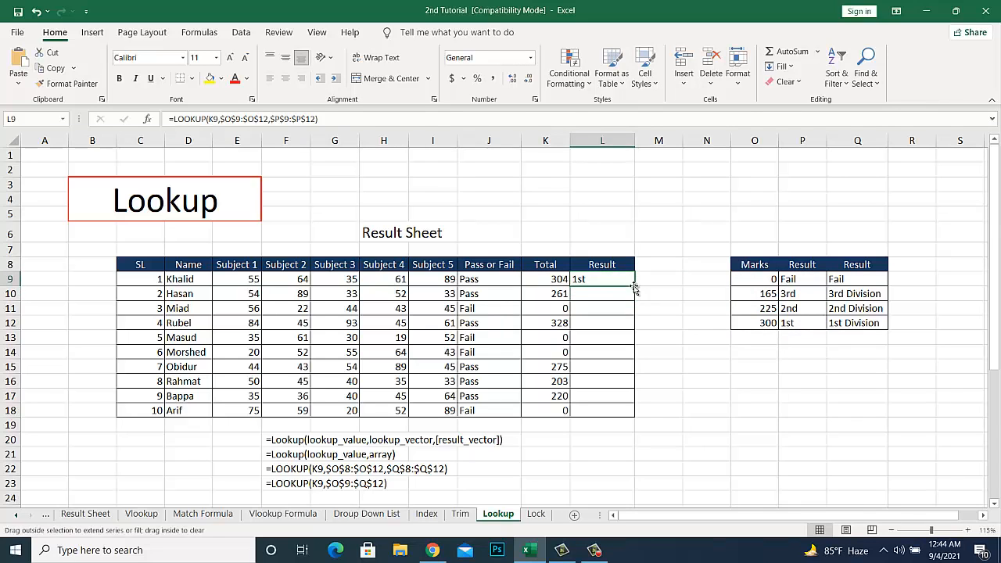
{"action": "double_click", "coordinate": [636, 287]}
{"action": "left_click", "coordinate": [655, 284]}
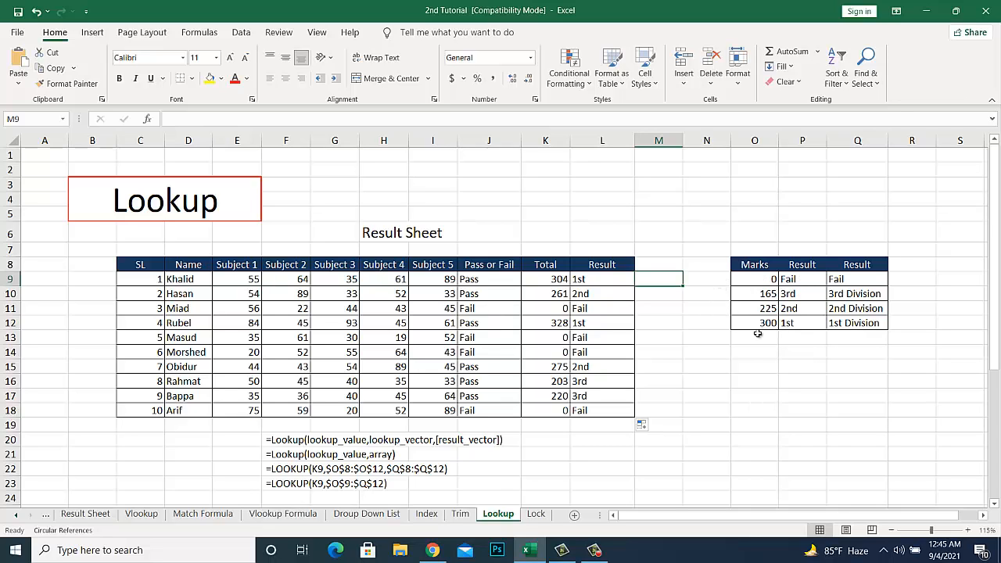
Step: Replace the result vector in L9 so that the formula reads =LOOKUP(K9,$O$9:$O$12,$Q$9:$Q$12)
{"action": "left_click", "coordinate": [618, 283]}
{"action": "double_click", "coordinate": [618, 283]}
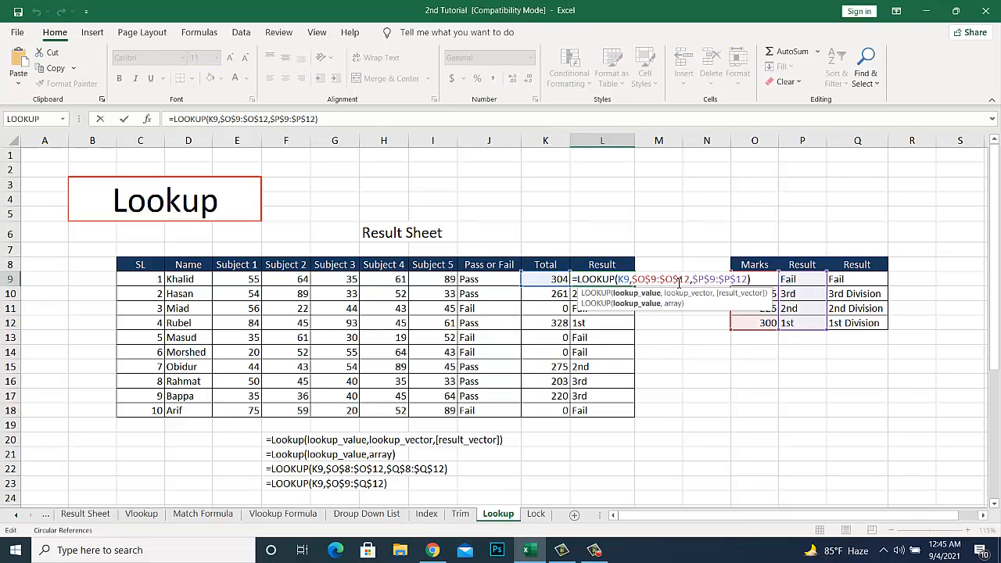
{"action": "left_click", "coordinate": [695, 280]}
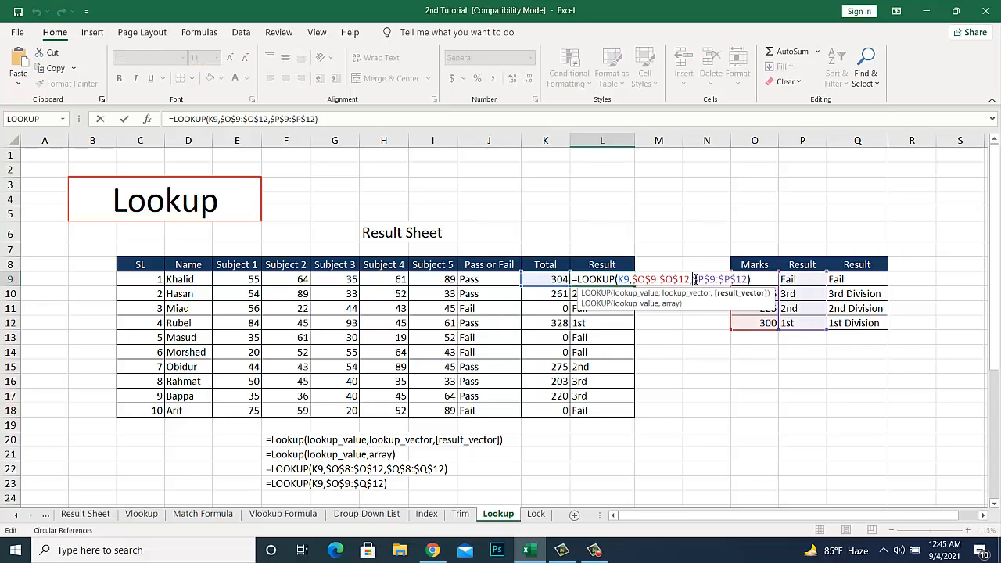
{"action": "key", "text": "BackSpace"}
{"action": "key", "text": "BackSpace"}
{"action": "key", "text": "BackSpace"}
{"action": "key", "text": "BackSpace"}
{"action": "key", "text": "BackSpace"}
{"action": "key", "text": "BackSpace"}
{"action": "key", "text": "BackSpace"}
{"action": "key", "text": "BackSpace"}
{"action": "key", "text": "BackSpace"}
{"action": "key", "text": "BackSpace"}
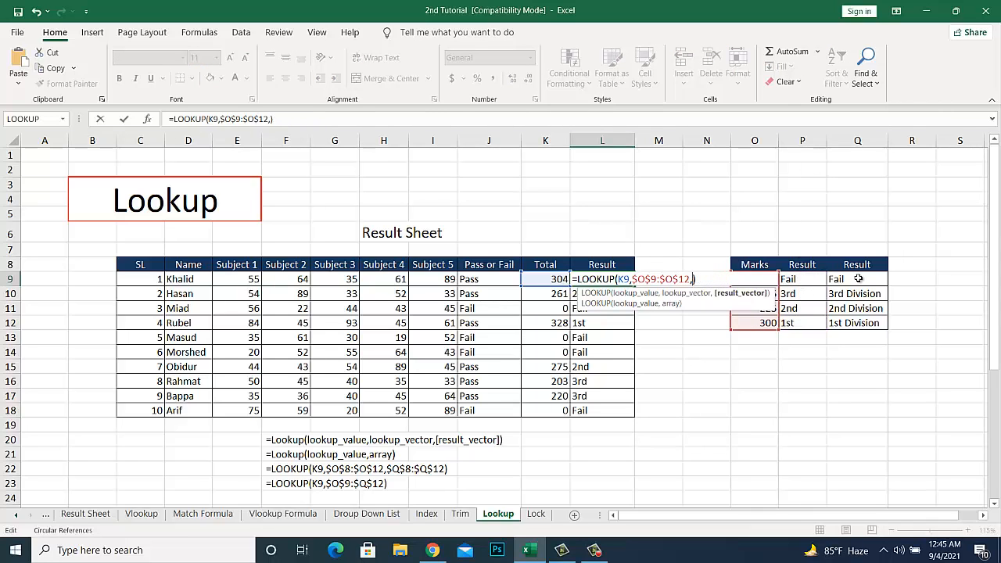
{"action": "left_click_drag", "start_coordinate": [859, 279], "coordinate": [864, 325]}
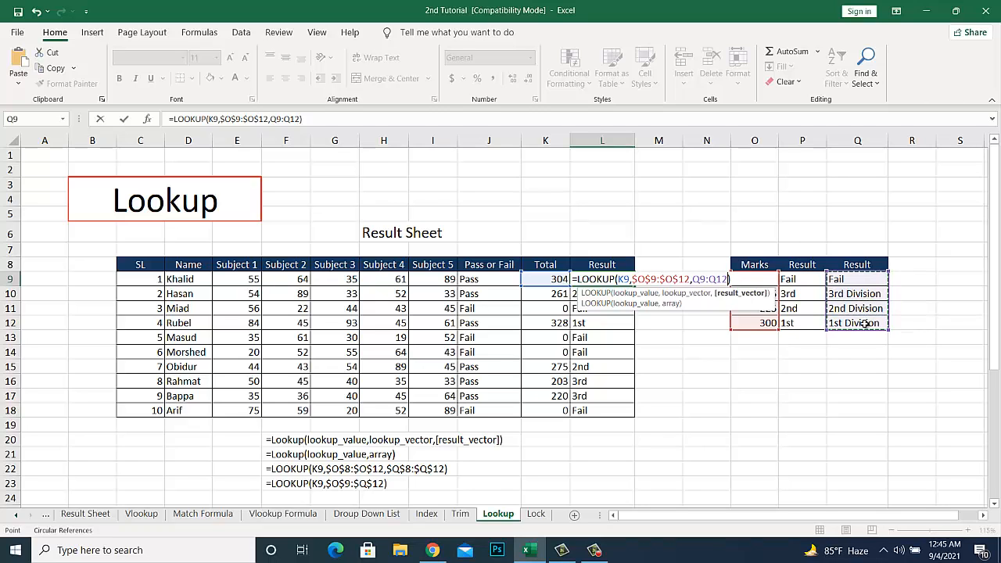
{"action": "key", "text": "F4"}
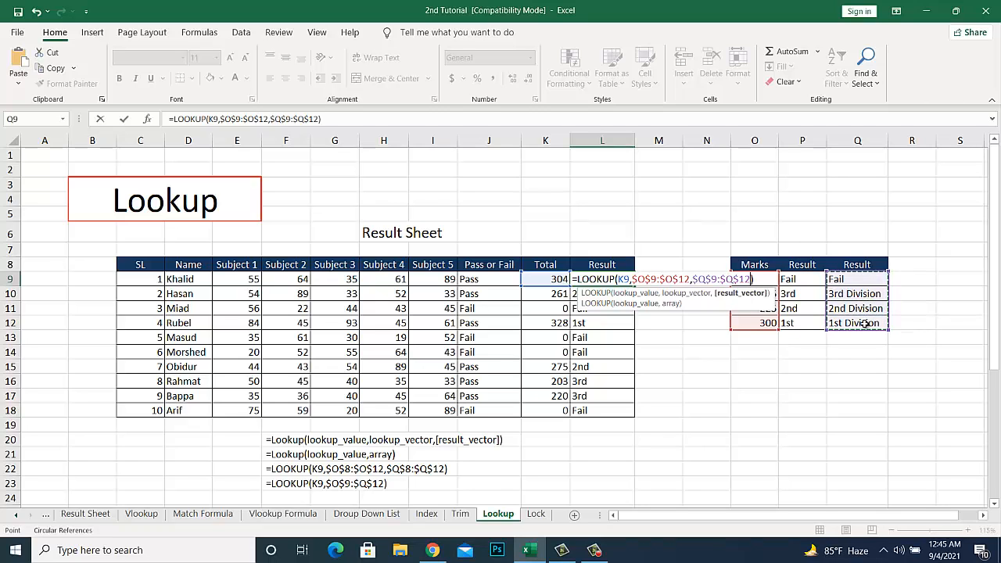
{"action": "key", "text": "Return"}
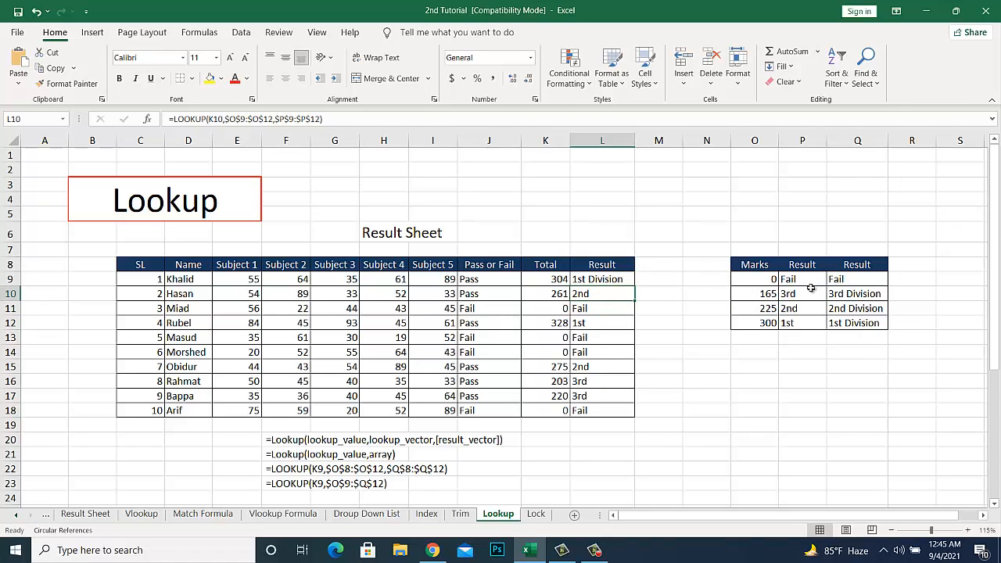
{"action": "left_click", "coordinate": [630, 280]}
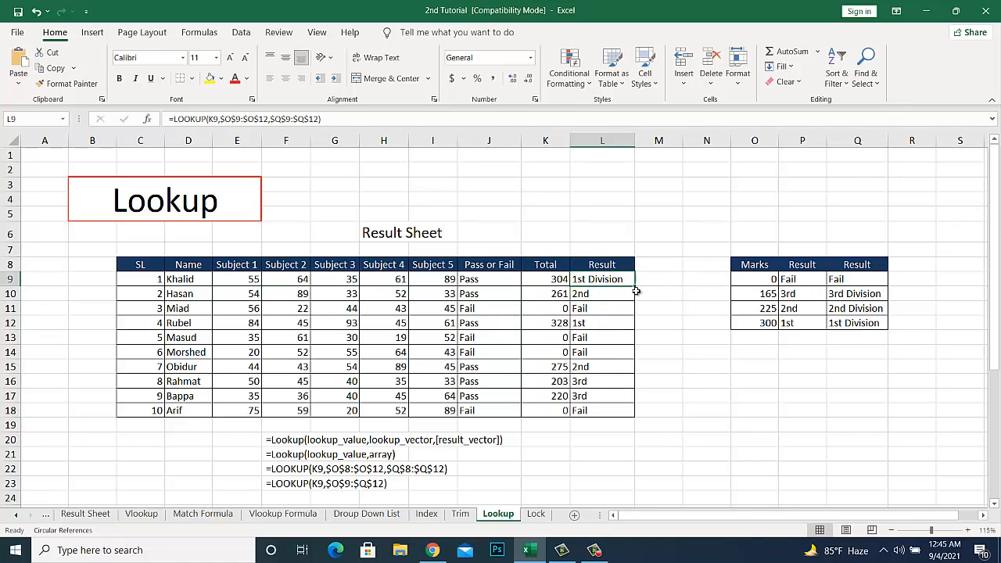
Step: Fill the vector-form formula from L9 down to L18
{"action": "double_click", "coordinate": [635, 287]}
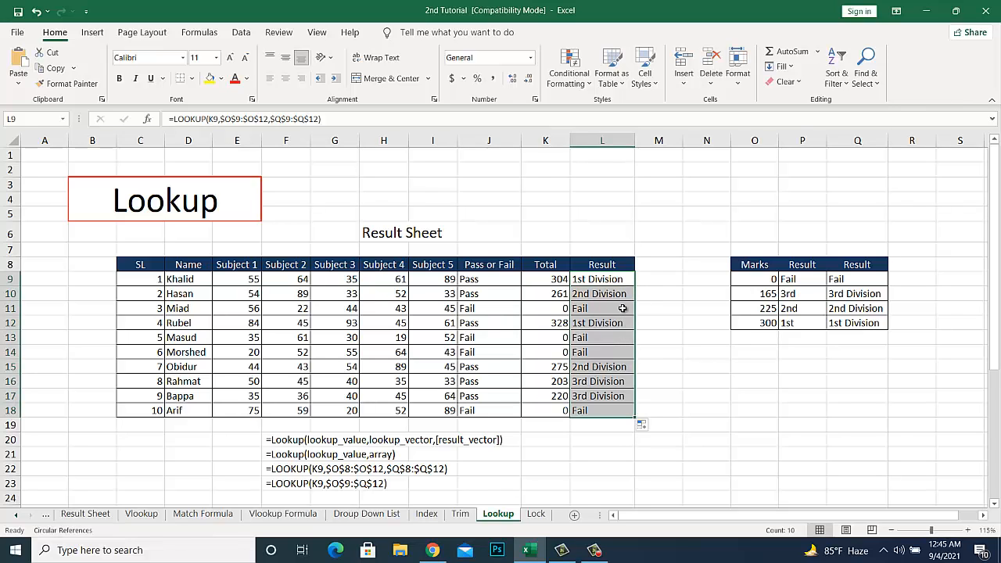
{"action": "left_click", "coordinate": [775, 392]}
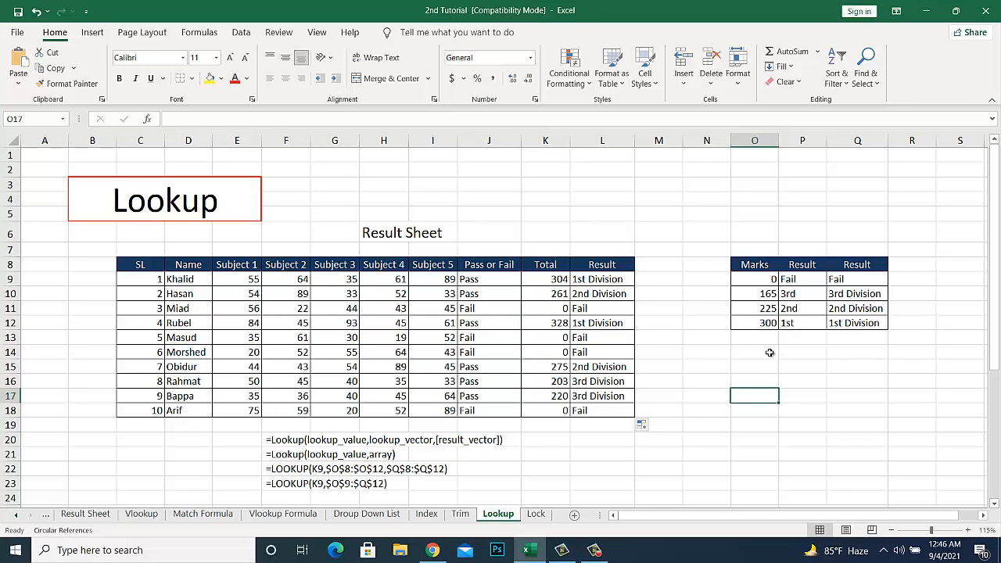
Step: Enter the array-form formula =LOOKUP(D35,$P$29:$S$31) in cell D36 of the horizontal result table
{"action": "scroll", "coordinate": [769, 353], "scroll_direction": "down", "scroll_amount": 7}
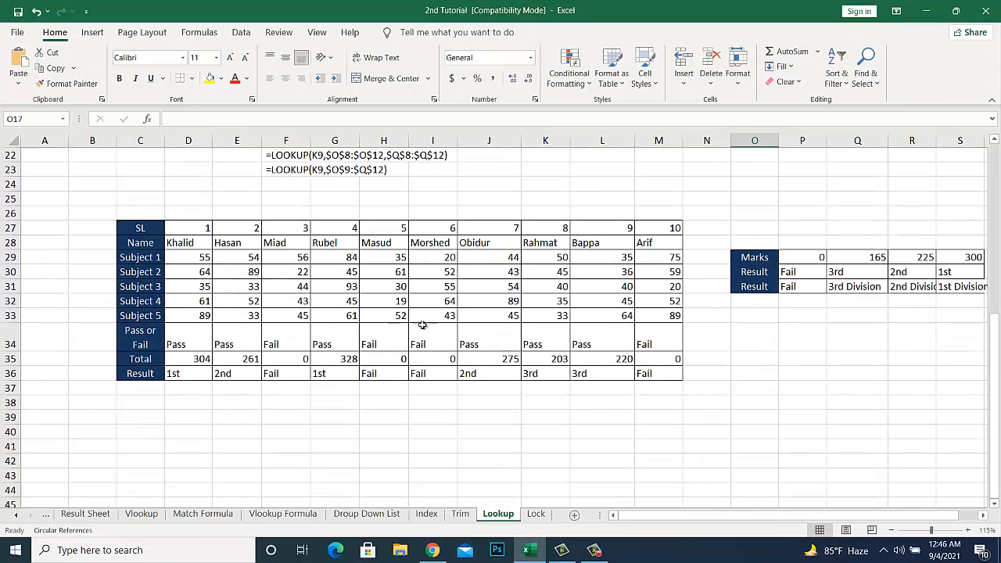
{"action": "scroll", "coordinate": [626, 363], "scroll_direction": "down", "scroll_amount": 1}
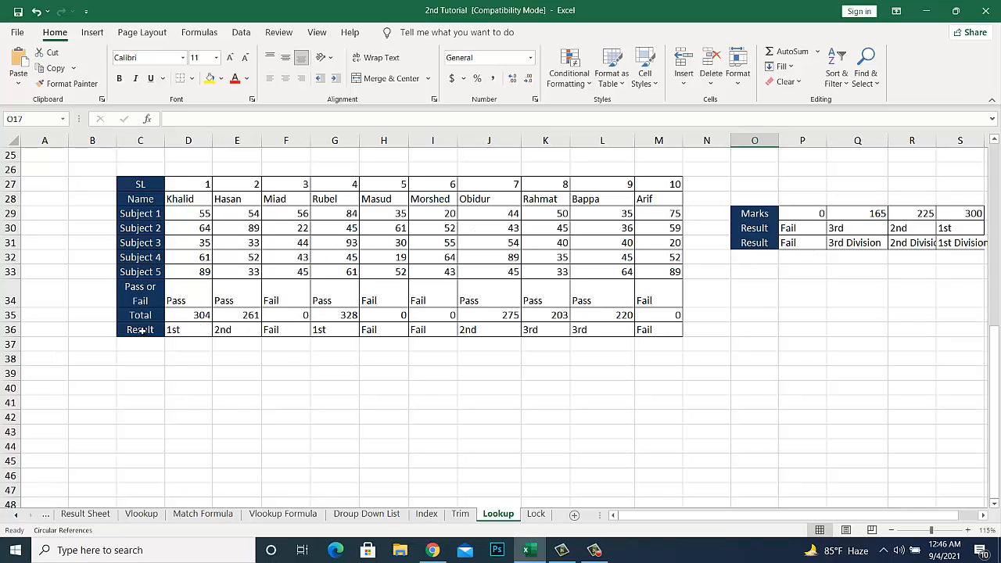
{"action": "left_click", "coordinate": [184, 331]}
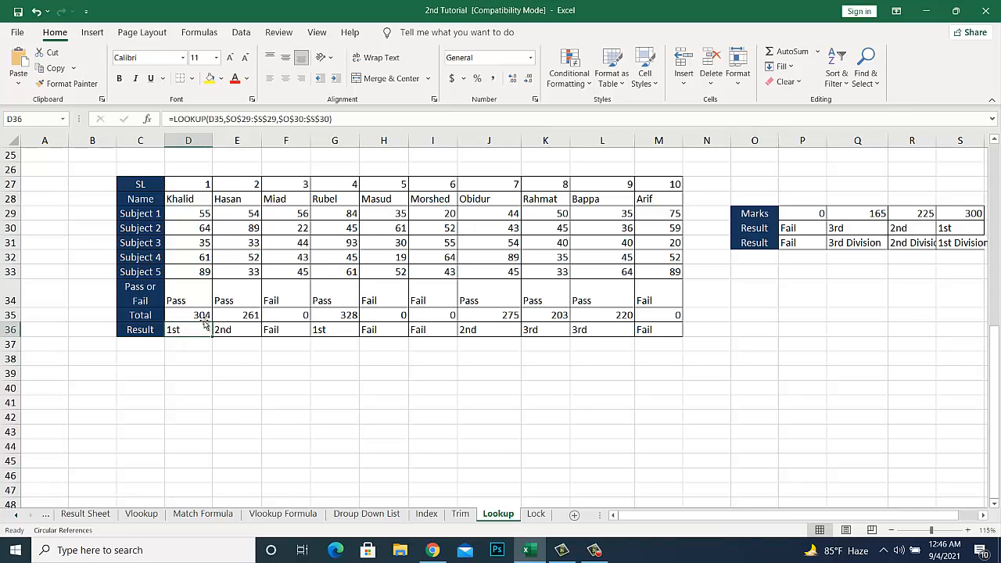
{"action": "key", "text": "F2"}
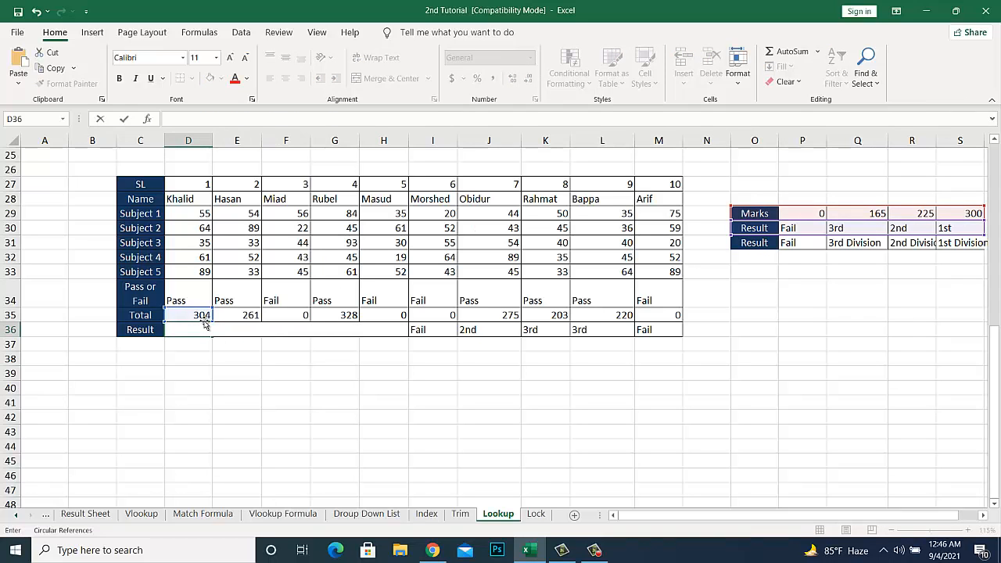
{"action": "type", "text": "="}
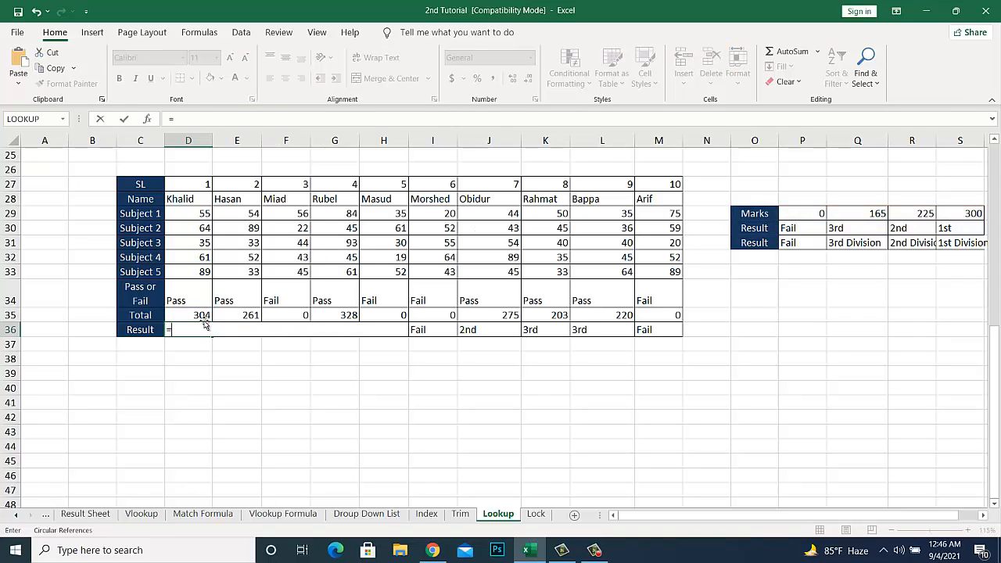
{"action": "type", "text": "looku"}
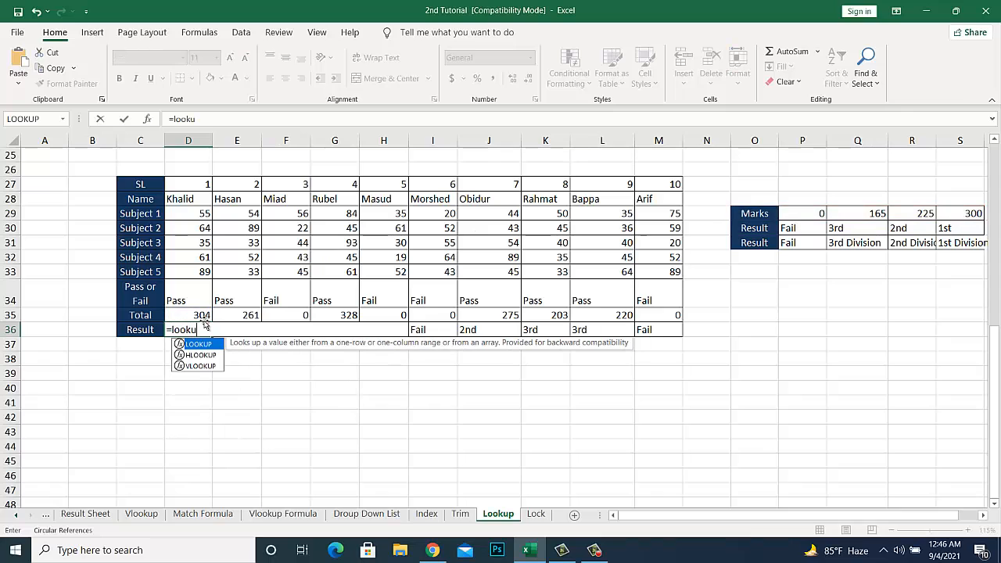
{"action": "type", "text": "p("}
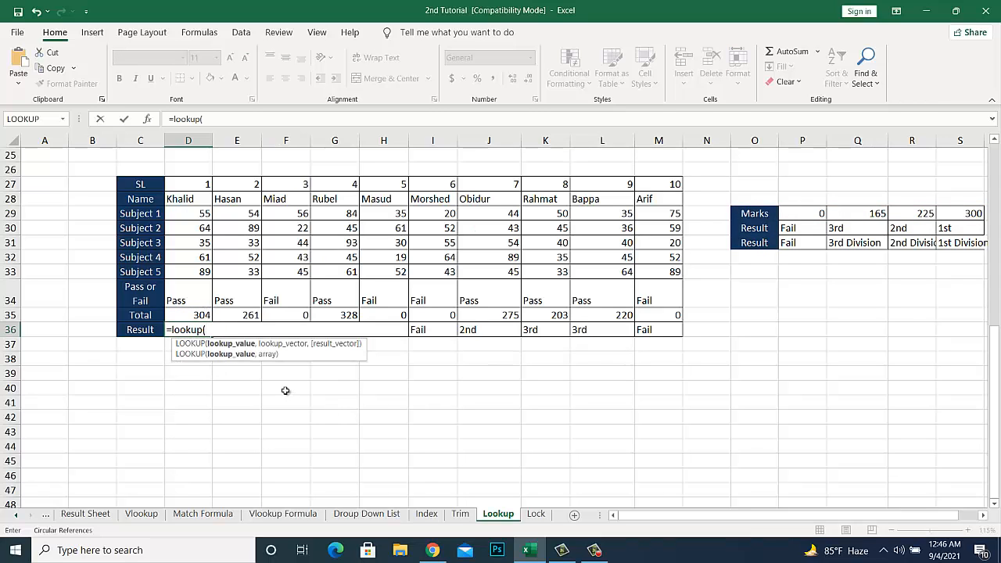
{"action": "left_click", "coordinate": [195, 315]}
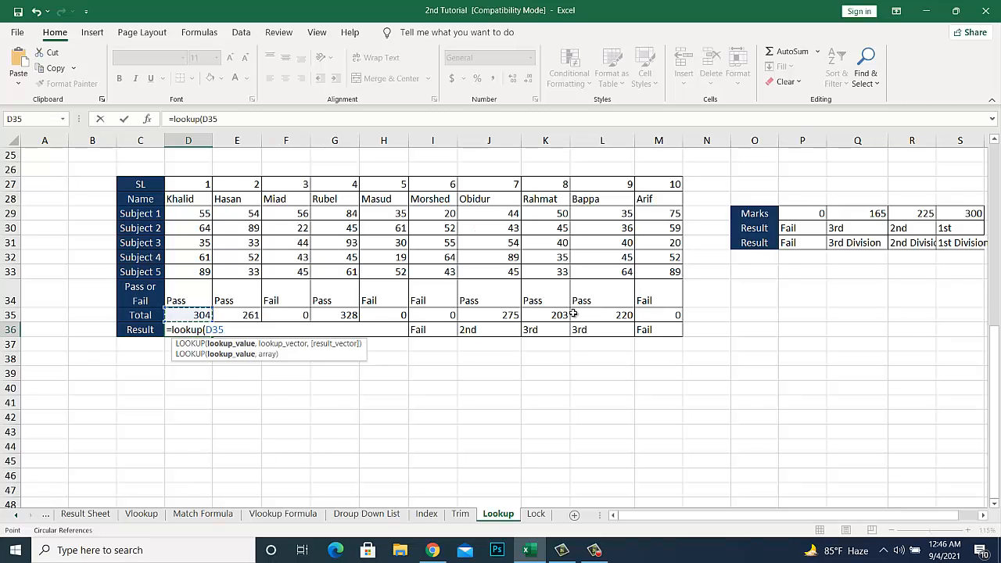
{"action": "type", "text": ","}
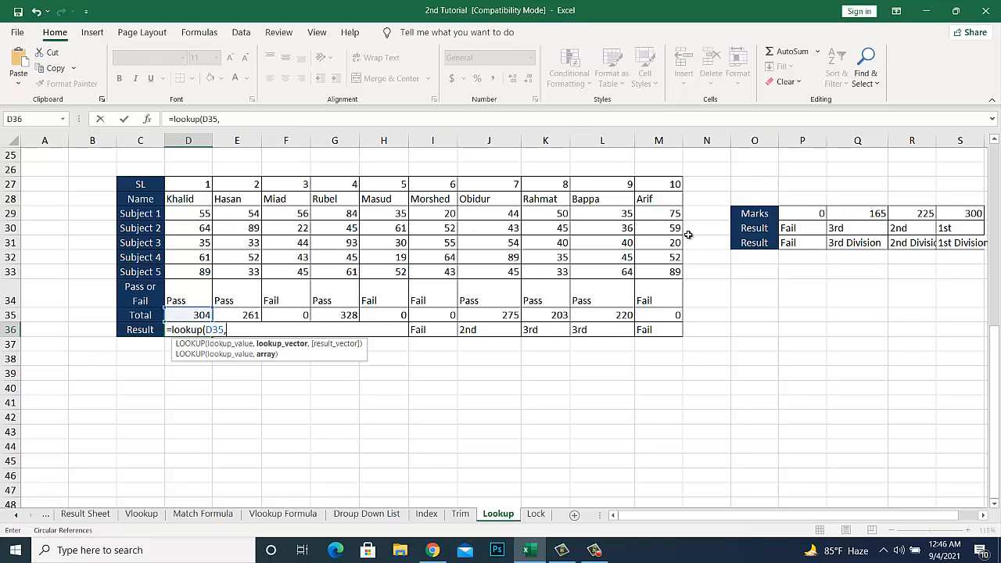
{"action": "left_click_drag", "start_coordinate": [801, 214], "coordinate": [969, 244]}
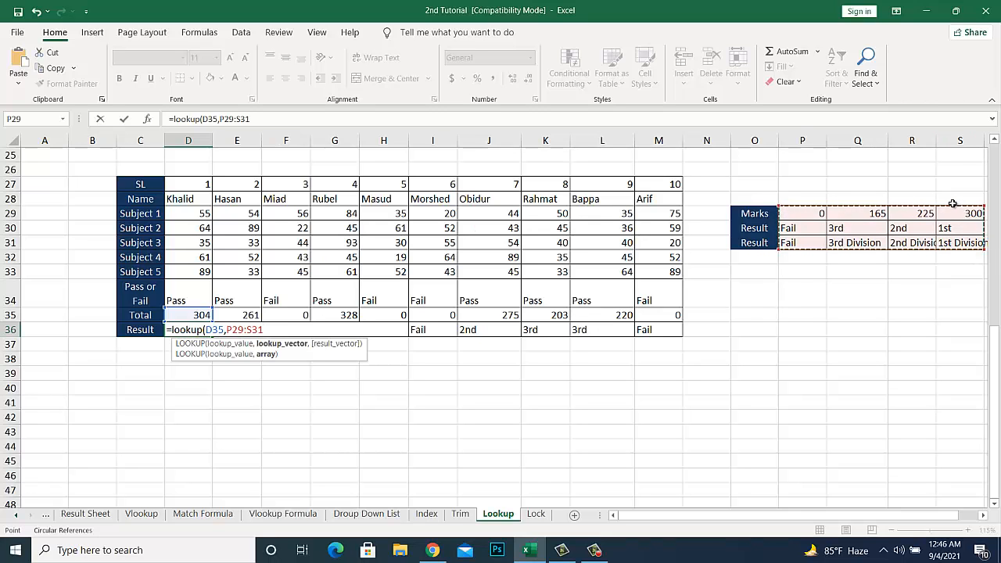
{"action": "key", "text": "F4"}
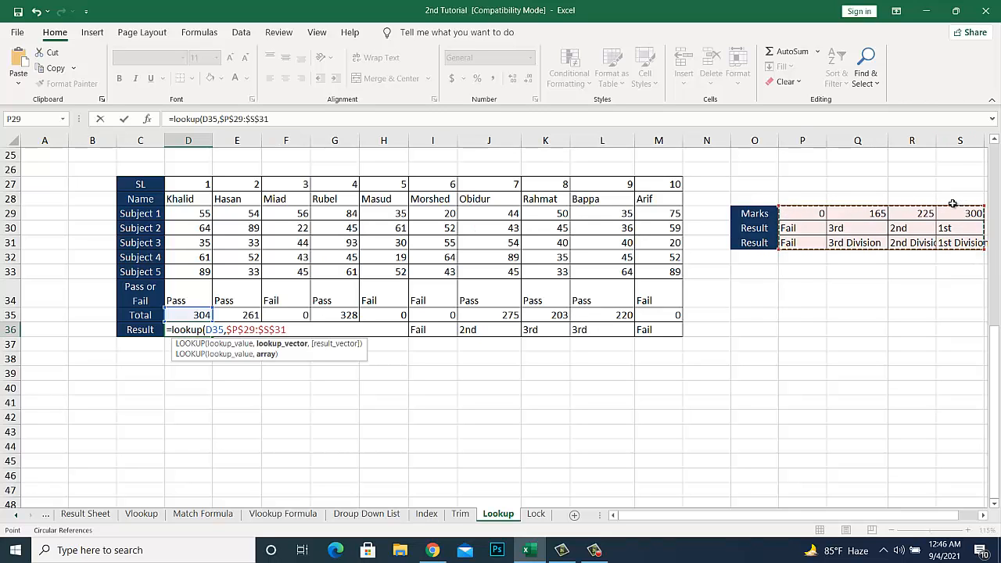
{"action": "type", "text": ")"}
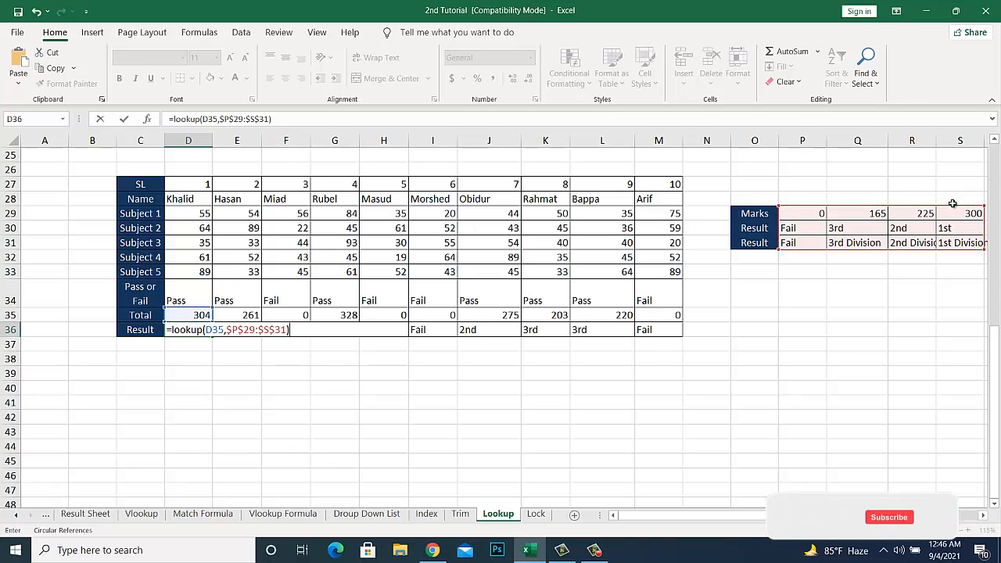
{"action": "key", "text": "Return"}
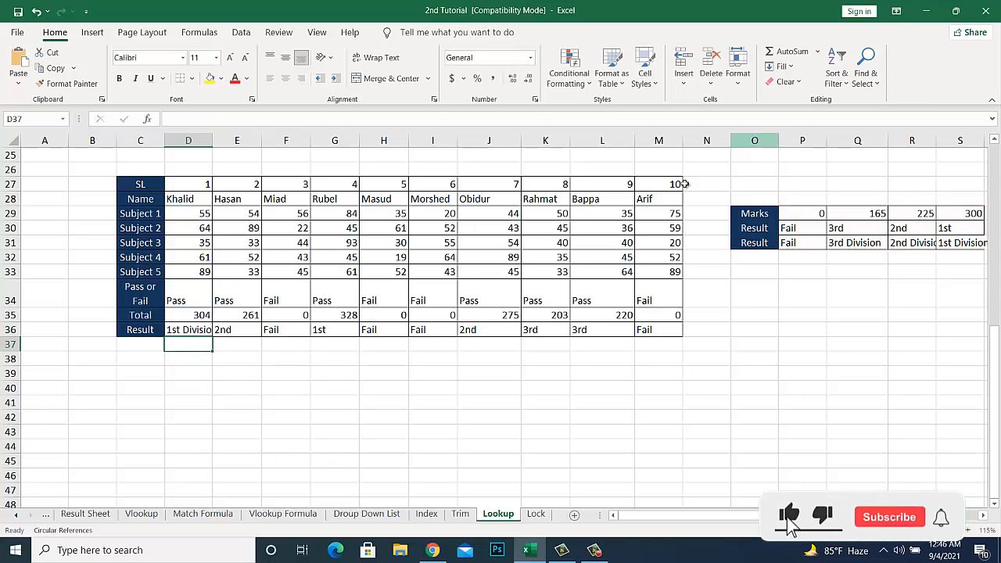
Step: Fill the array-form formula from D36 across to M36
{"action": "left_click", "coordinate": [201, 331]}
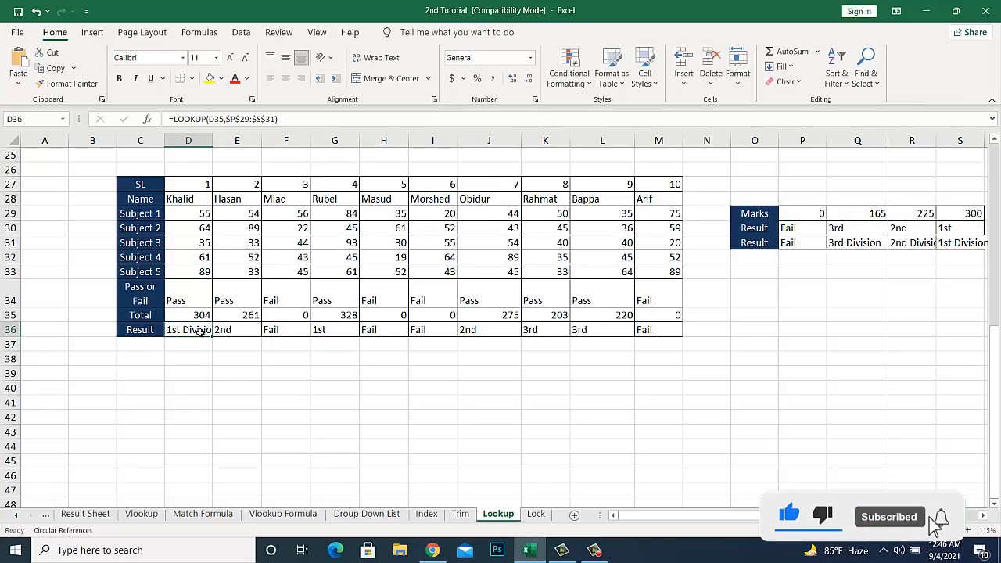
{"action": "left_click_drag", "start_coordinate": [212, 338], "coordinate": [680, 338]}
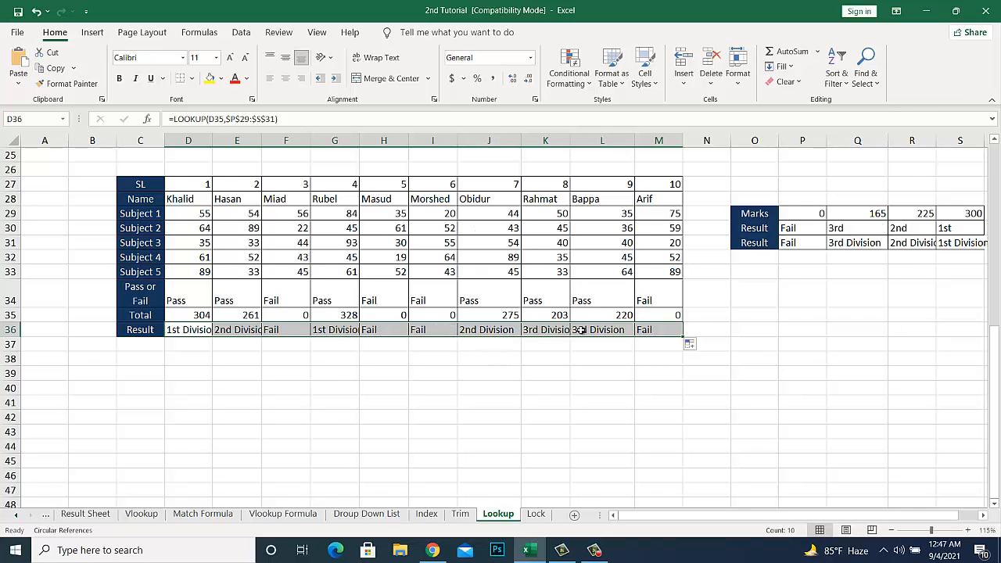
Step: Replace all arguments of the formula in D36 so that it reads =LOOKUP(D35,$P$29:$S$29,$P$30:$S$30)
{"action": "double_click", "coordinate": [206, 329]}
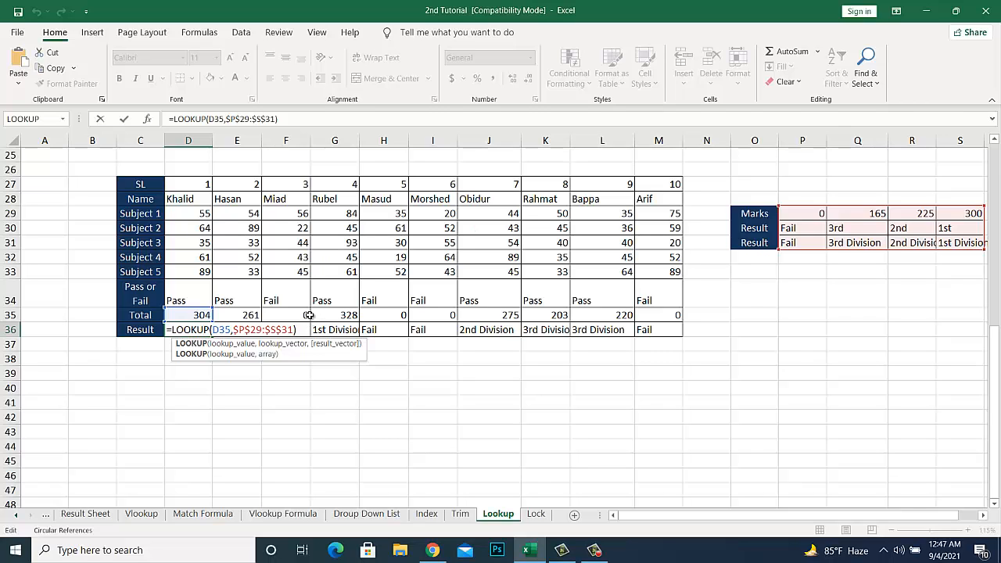
{"action": "key", "text": "Right"}
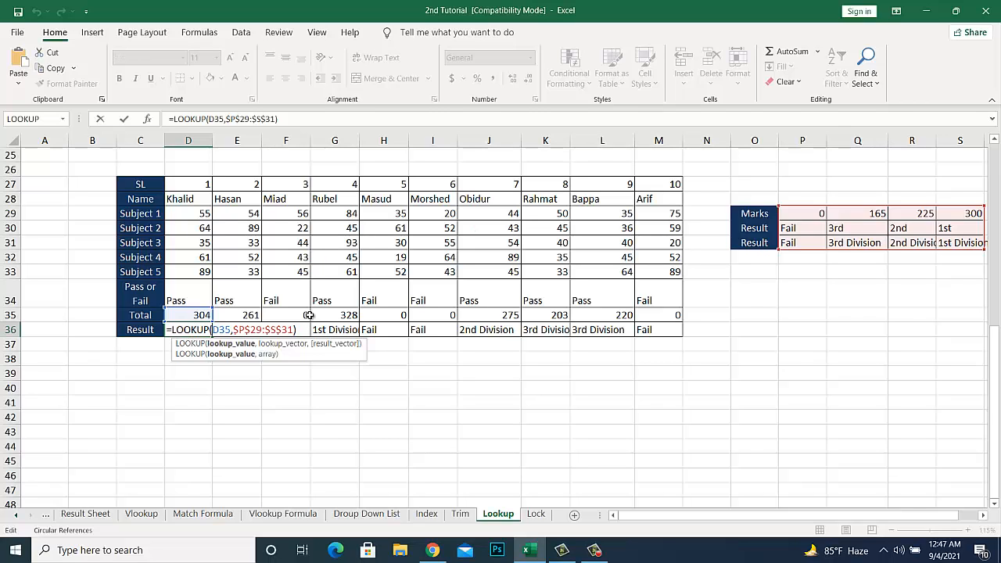
{"action": "key", "text": "Delete"}
{"action": "key", "text": "Delete"}
{"action": "key", "text": "Delete"}
{"action": "key", "text": "Delete"}
{"action": "key", "text": "Delete"}
{"action": "key", "text": "Delete"}
{"action": "key", "text": "Delete"}
{"action": "key", "text": "Delete"}
{"action": "key", "text": "Delete"}
{"action": "key", "text": "Delete"}
{"action": "key", "text": "Delete"}
{"action": "key", "text": "Delete"}
{"action": "key", "text": "Delete"}
{"action": "key", "text": "Delete"}
{"action": "key", "text": "Delete"}
{"action": "key", "text": "Delete"}
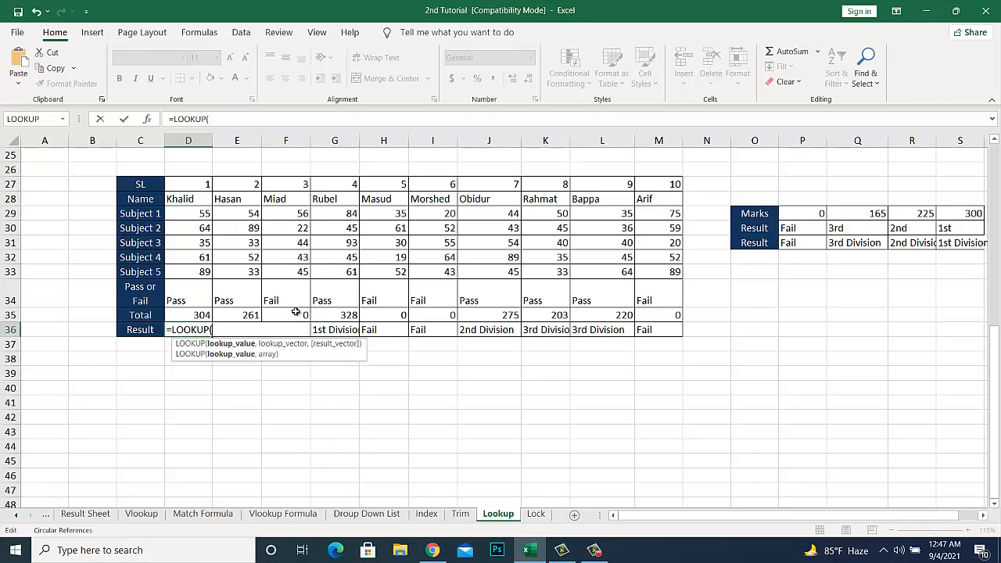
{"action": "left_click", "coordinate": [200, 314]}
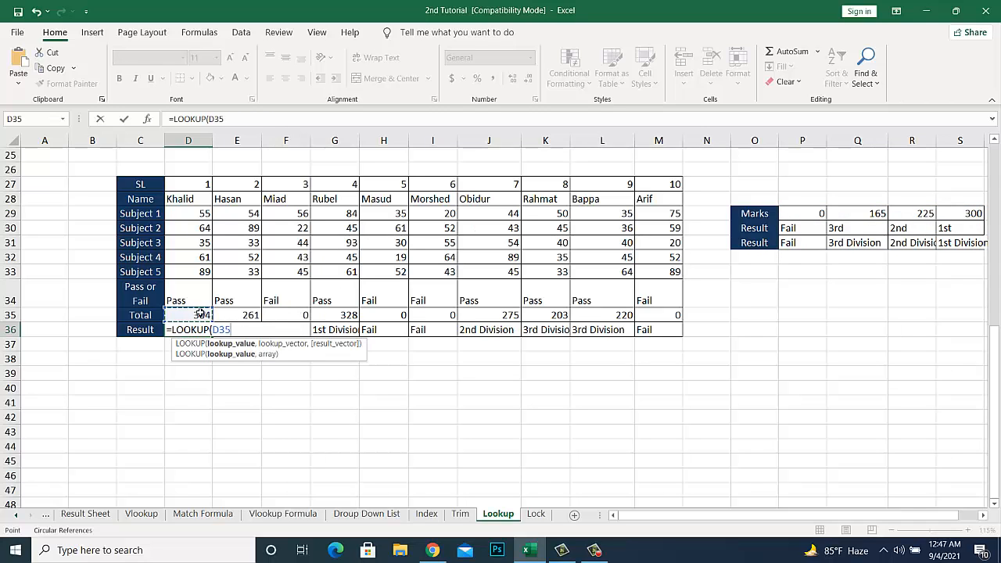
{"action": "type", "text": ","}
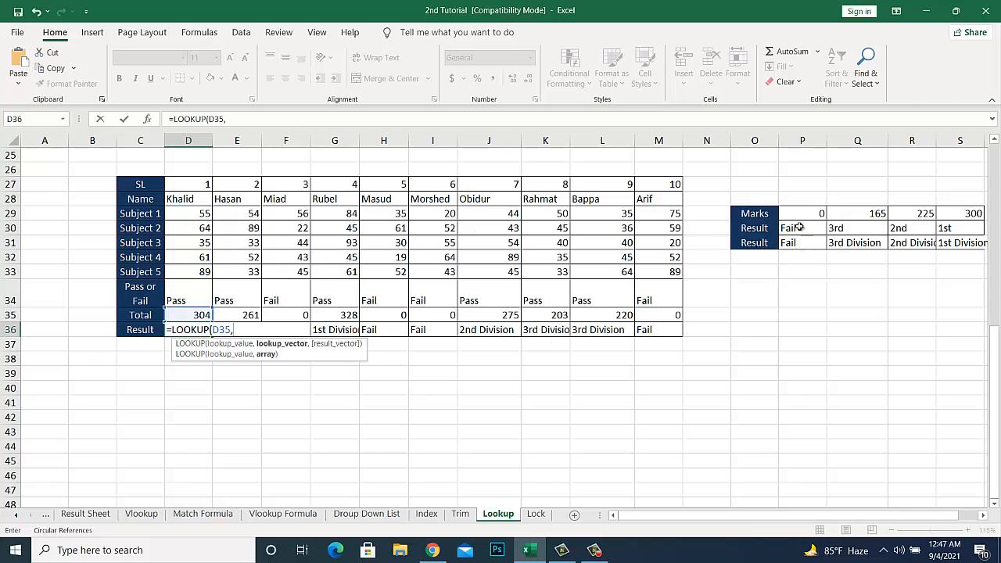
{"action": "left_click_drag", "start_coordinate": [798, 212], "coordinate": [964, 207]}
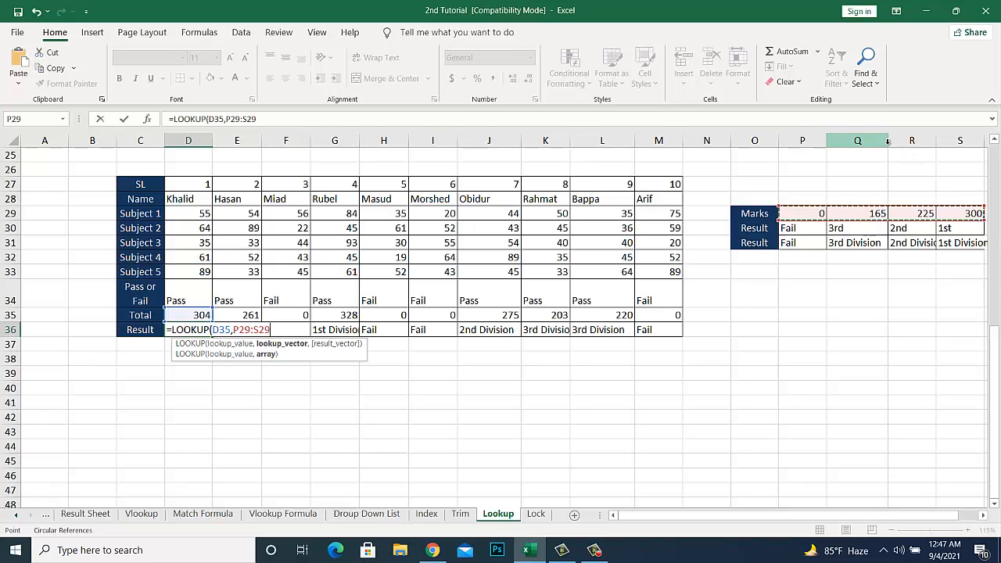
{"action": "key", "text": "F4"}
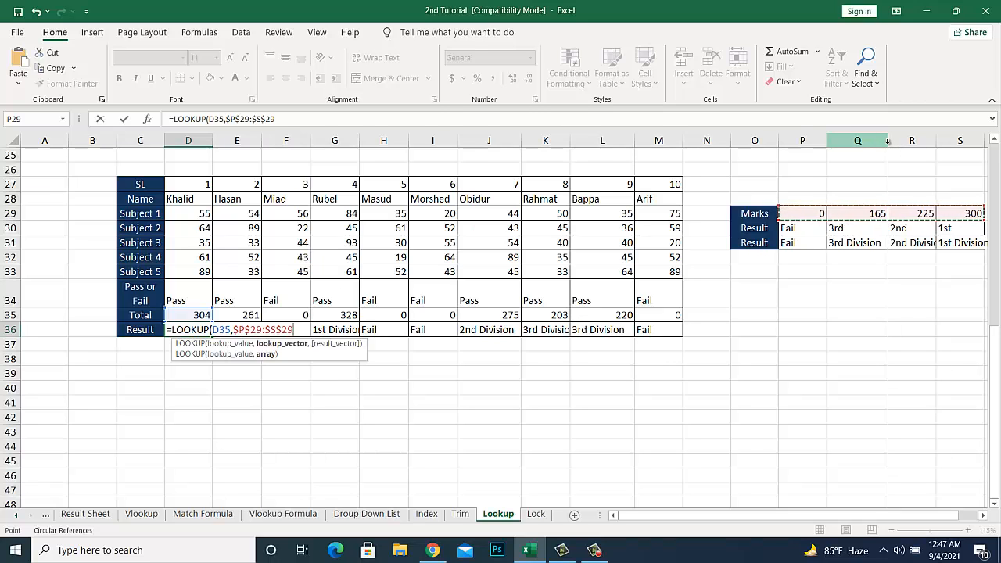
{"action": "type", "text": ","}
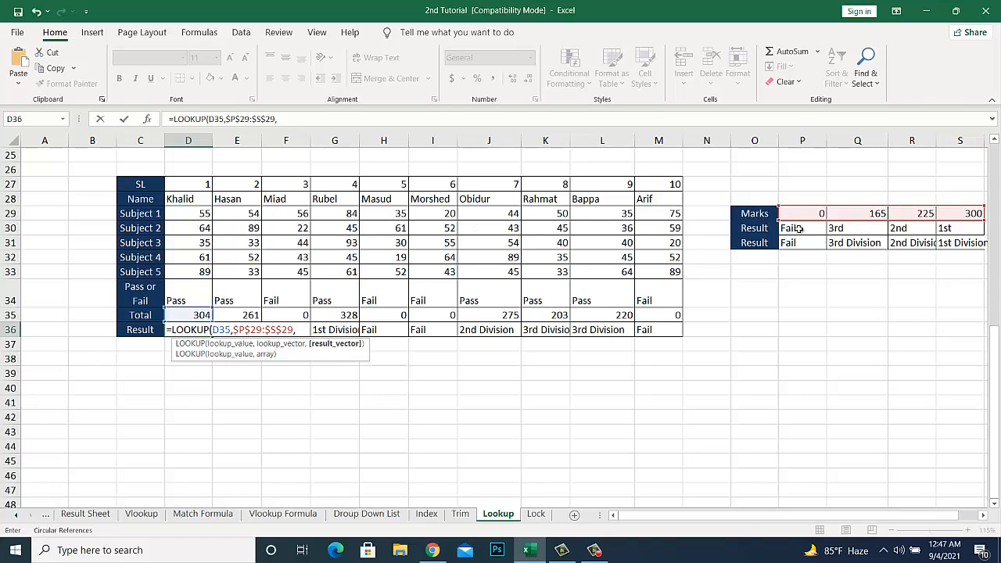
{"action": "left_click_drag", "start_coordinate": [799, 228], "coordinate": [960, 225]}
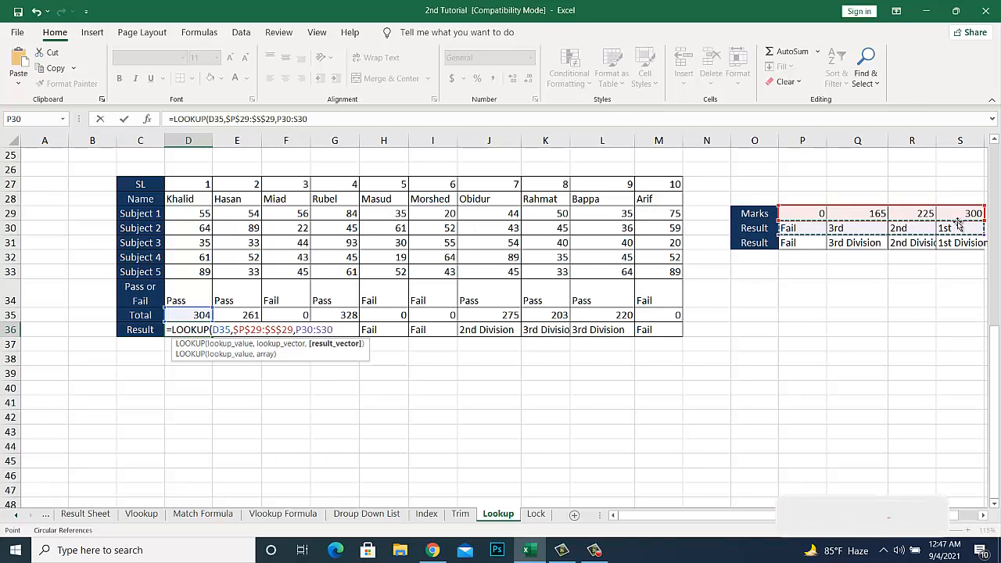
{"action": "key", "text": "F4"}
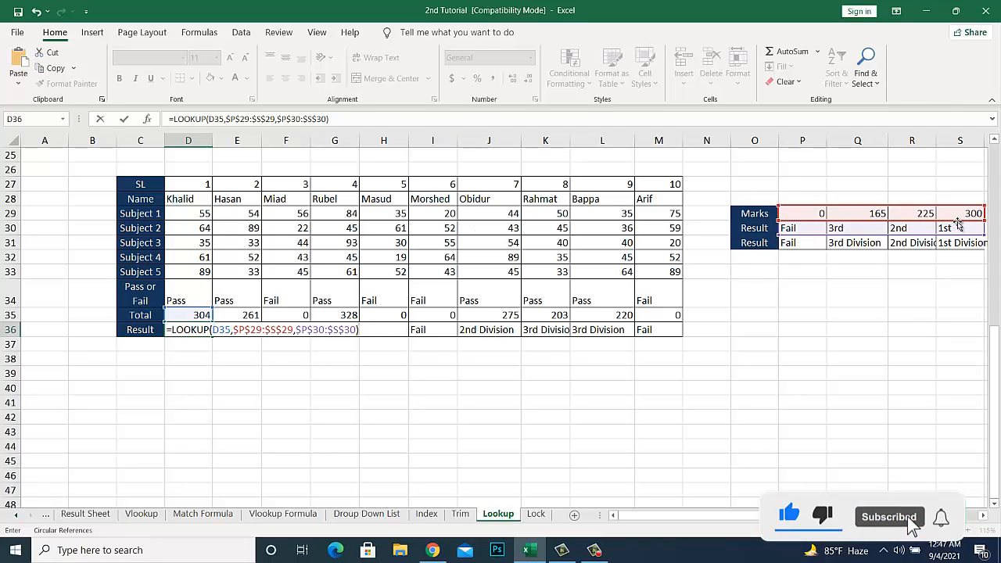
{"action": "key", "text": "Return"}
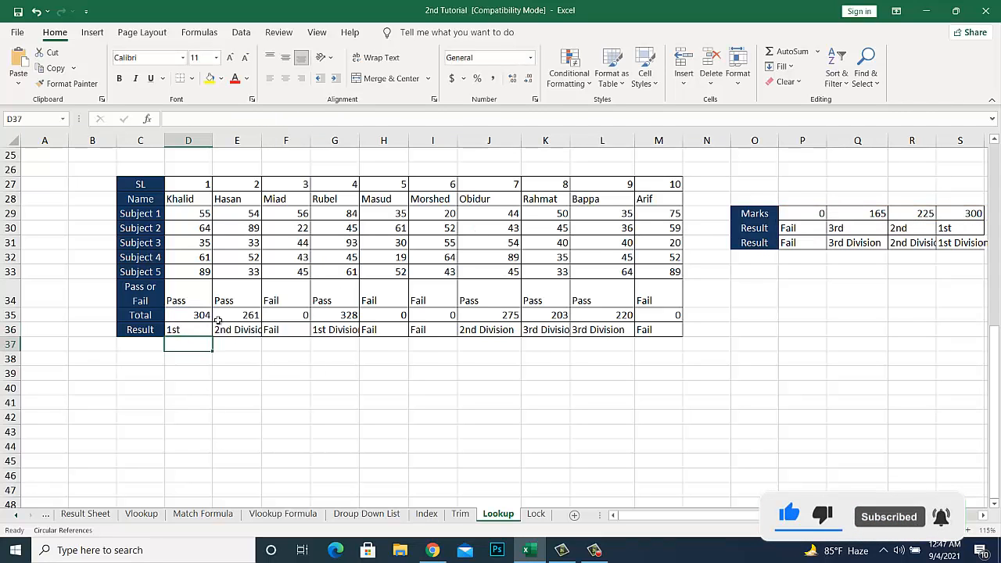
Step: Fill the vector-form formula from D36 across to M36 in the Result row
{"action": "left_click", "coordinate": [183, 332]}
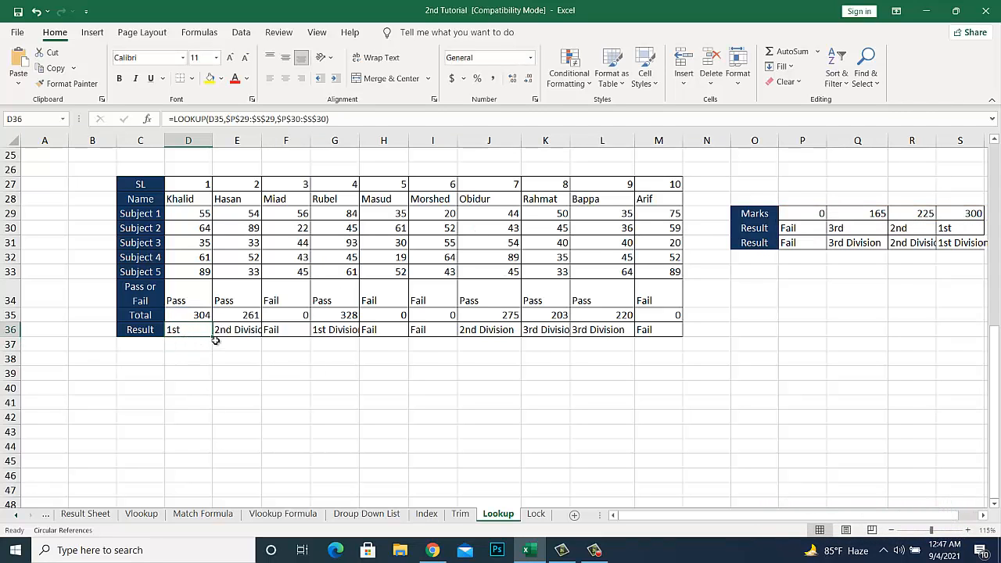
{"action": "left_click_drag", "start_coordinate": [213, 338], "coordinate": [671, 340]}
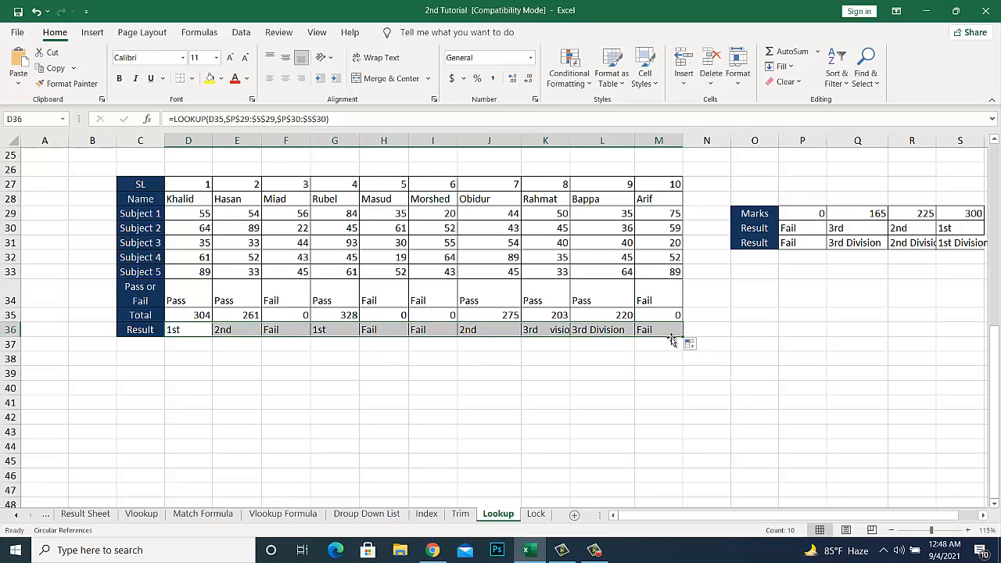
{"action": "left_click", "coordinate": [602, 381]}
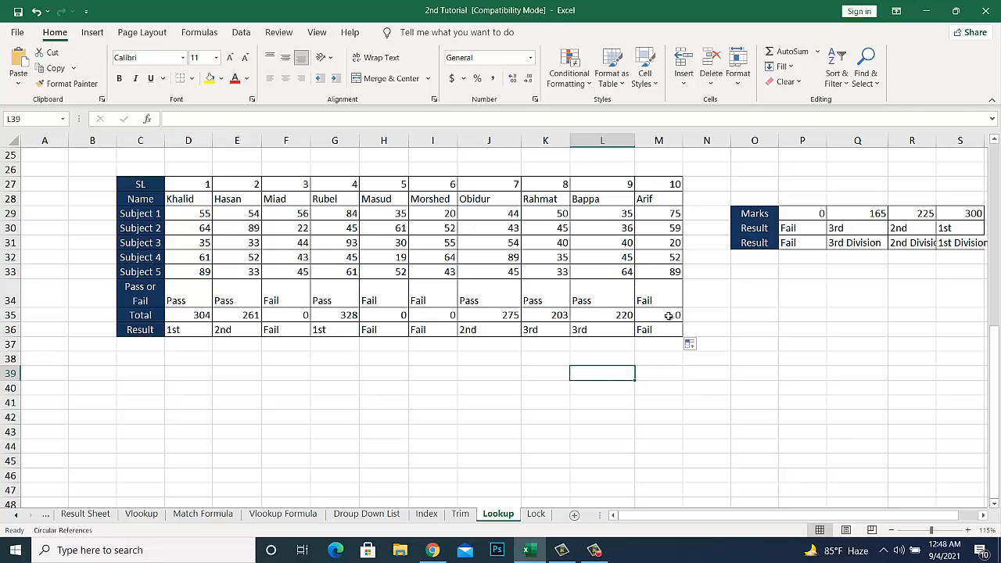
Step: Return to the vertical result sheet and review the grading table within N7:R14
{"action": "scroll", "coordinate": [668, 341], "scroll_direction": "up", "scroll_amount": 1}
{"action": "scroll", "coordinate": [668, 341], "scroll_direction": "up", "scroll_amount": 8}
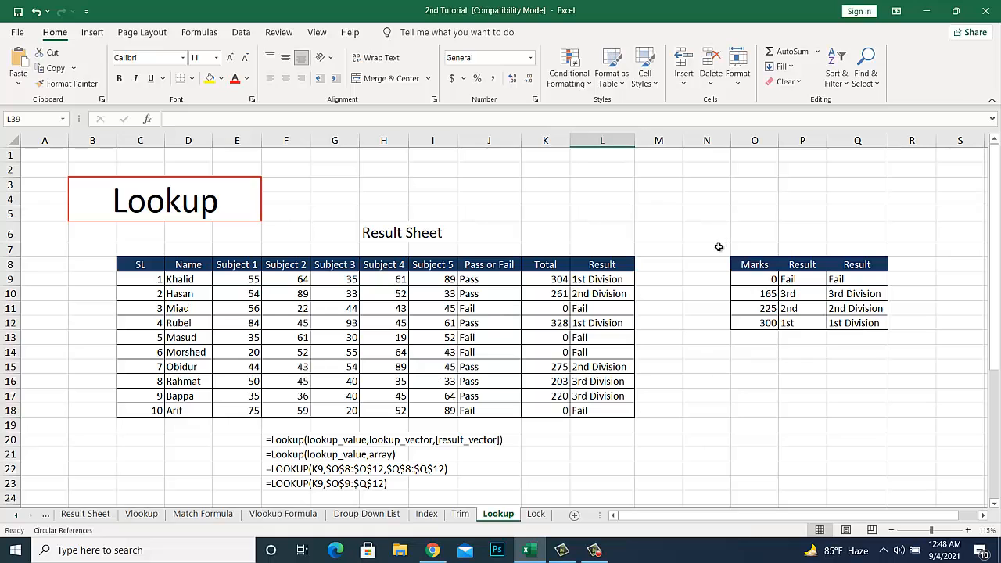
{"action": "left_click_drag", "start_coordinate": [717, 248], "coordinate": [913, 348]}
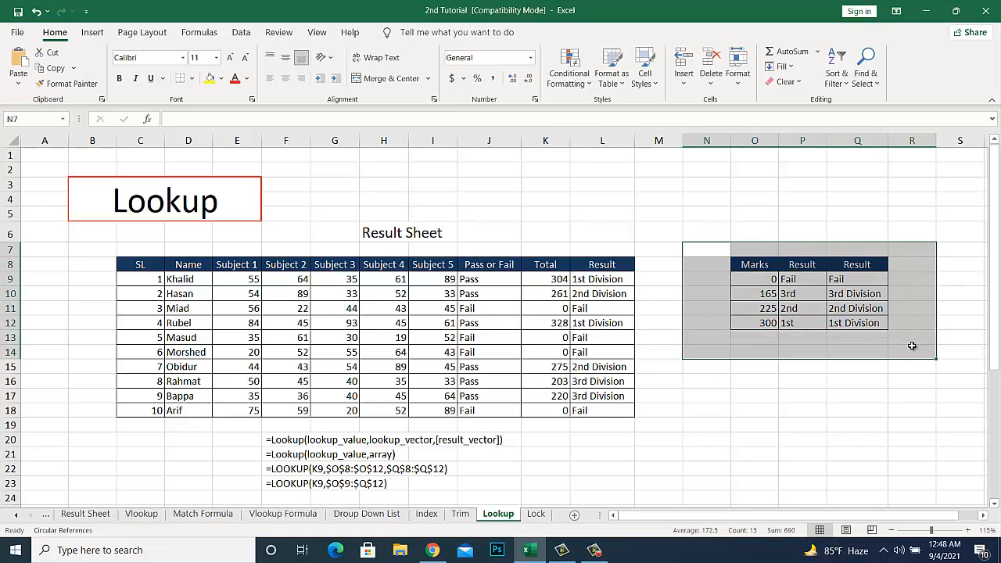
{"action": "left_click", "coordinate": [913, 306]}
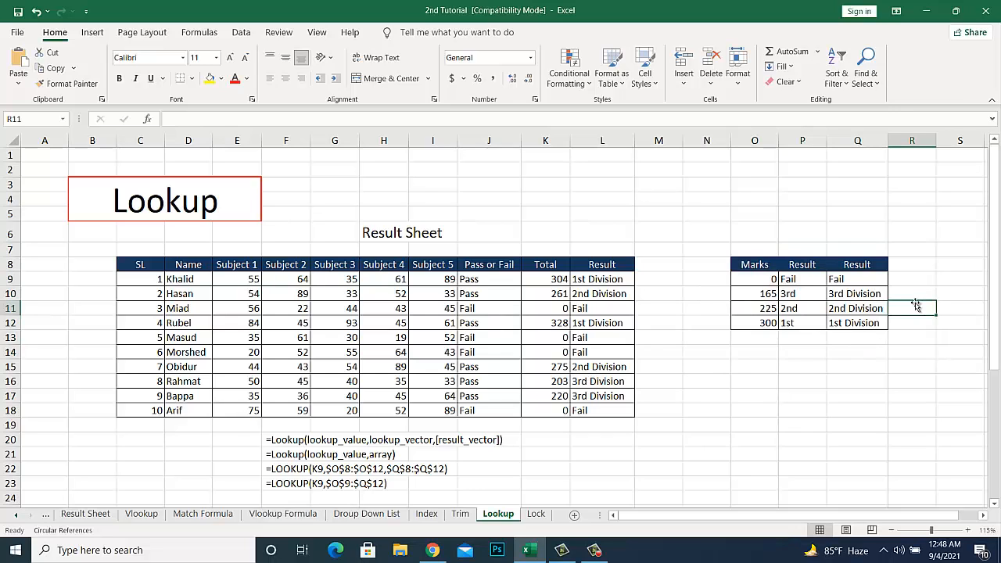